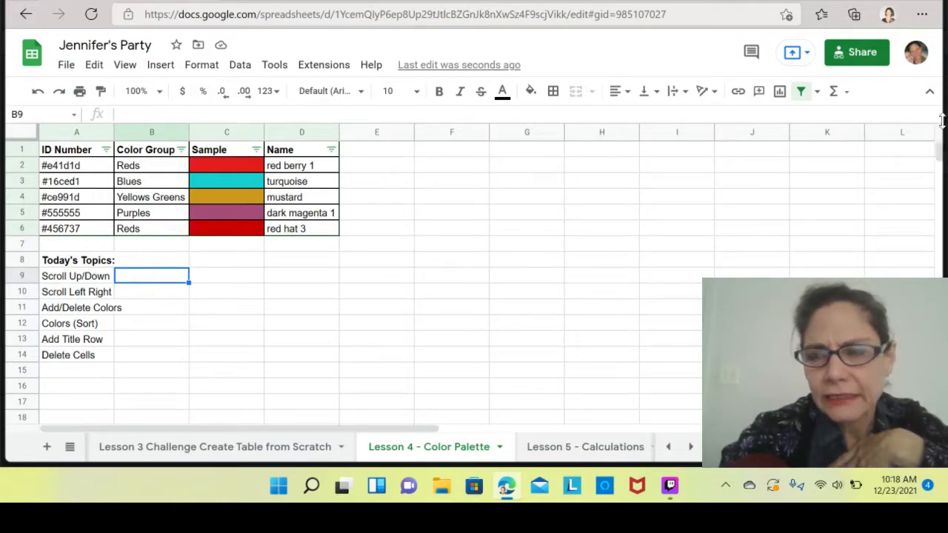
pyautogui.moveTo(939, 157); pyautogui.dragTo(939, 133)
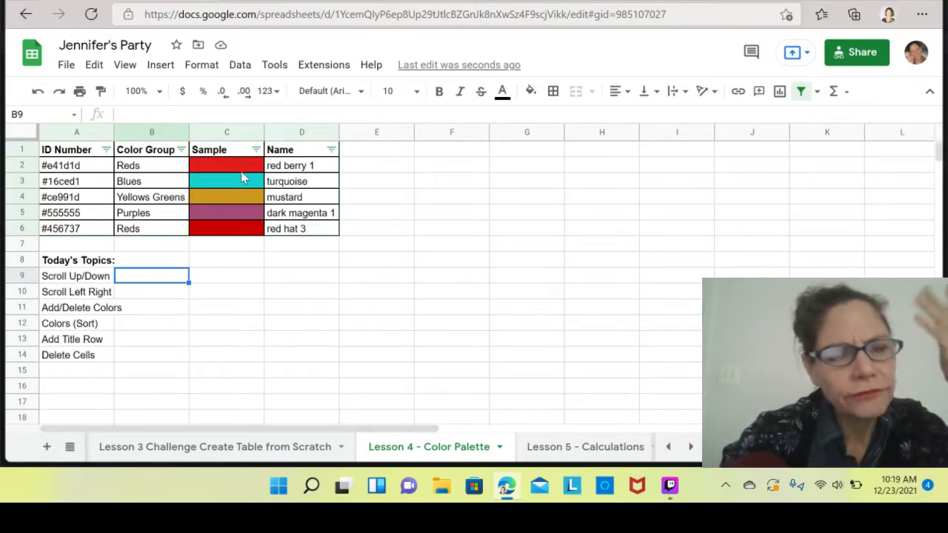
pyautogui.moveTo(240, 166); pyautogui.dragTo(232, 228)
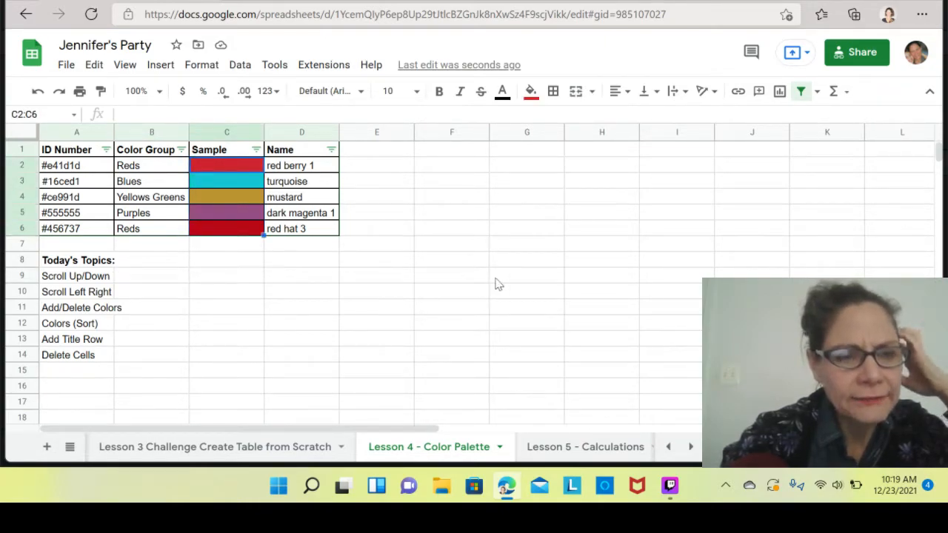
pyautogui.click(309, 247)
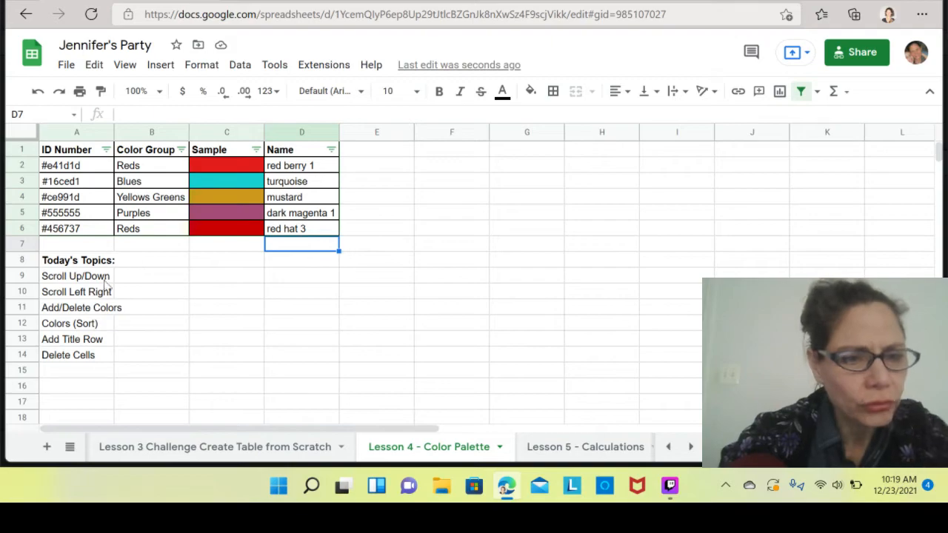
pyautogui.moveTo(941, 158); pyautogui.dragTo(937, 120)
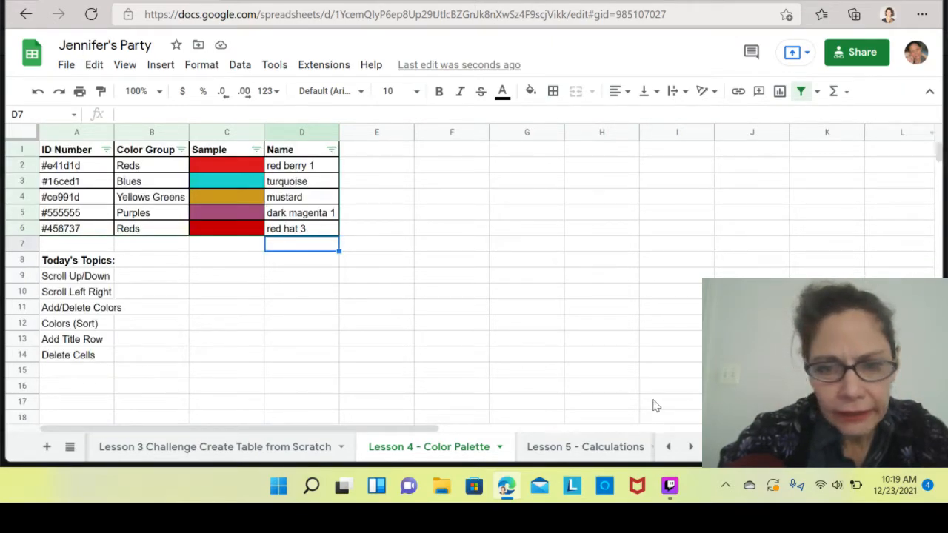
pyautogui.moveTo(340, 425)
pyautogui.mouseDown()
pyautogui.moveTo(420, 444)
pyautogui.moveTo(445, 430)
pyautogui.moveTo(580, 442)
pyautogui.moveTo(337, 428)
pyautogui.mouseUp()
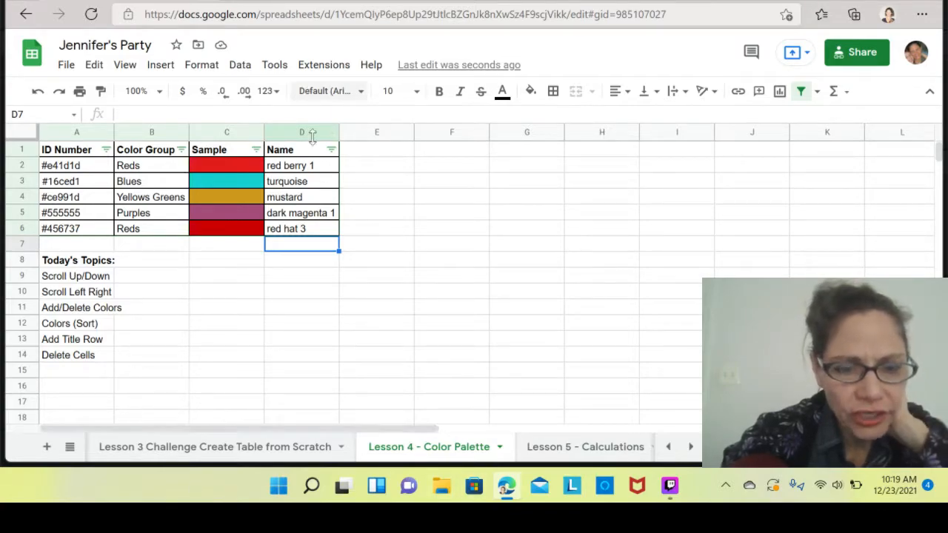
# - Look through the Lesson 5 - Calculations, Lesson 4 - Color Palette, Lesson 3 Challenge and Lesson 3 - Attorney Licenses sheets
pyautogui.click(191, 455)
pyautogui.click(396, 455)
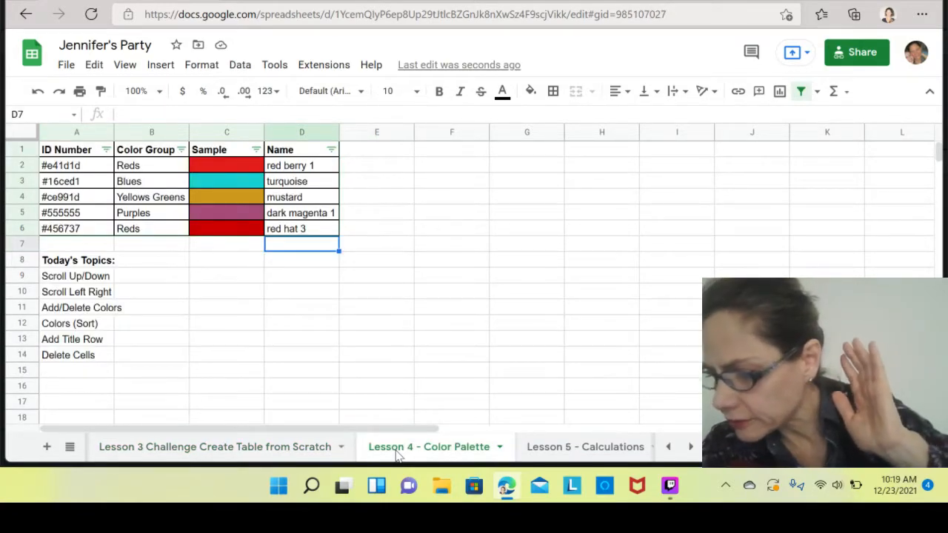
pyautogui.click(575, 461)
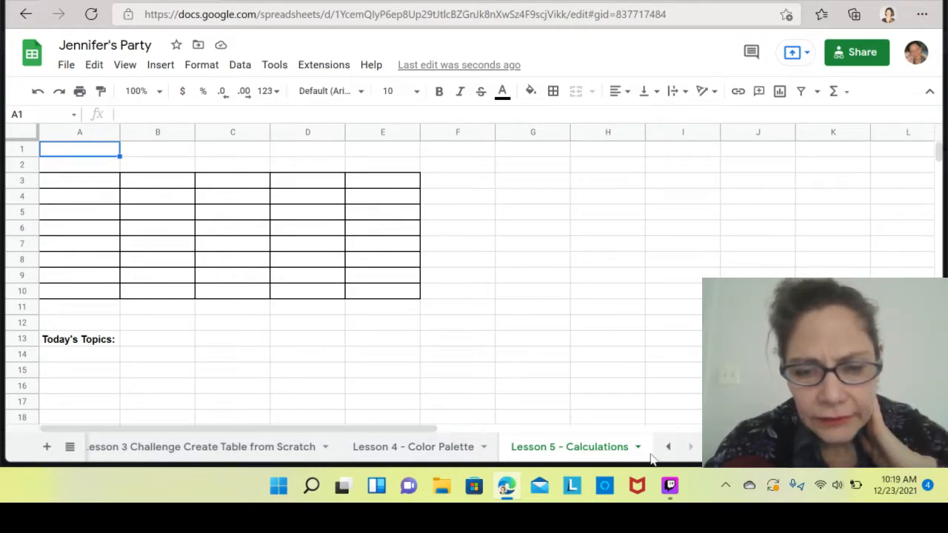
pyautogui.click(442, 448)
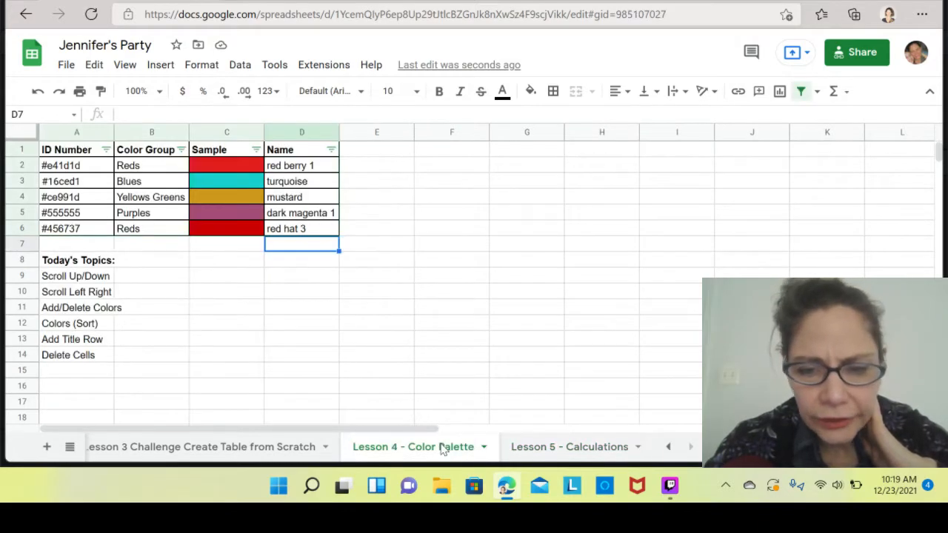
pyautogui.click(187, 452)
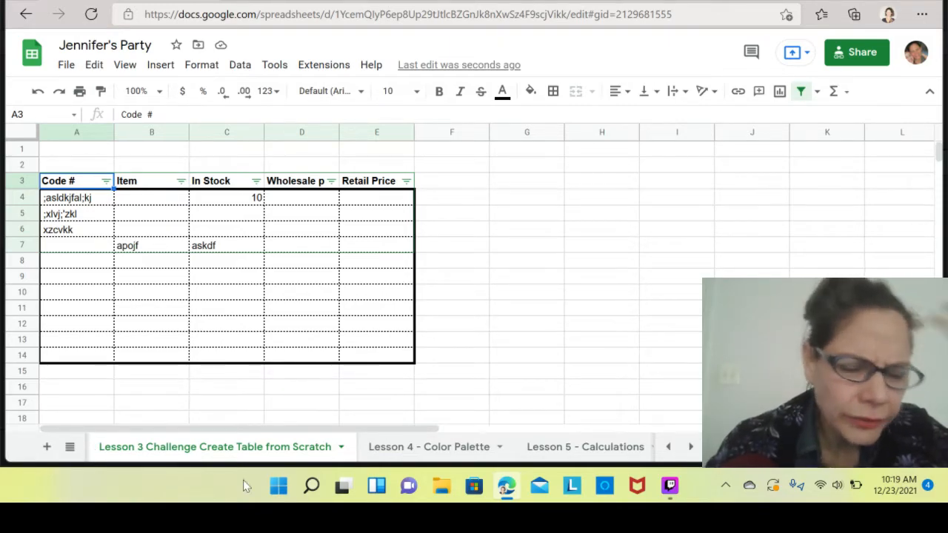
pyautogui.click(669, 447)
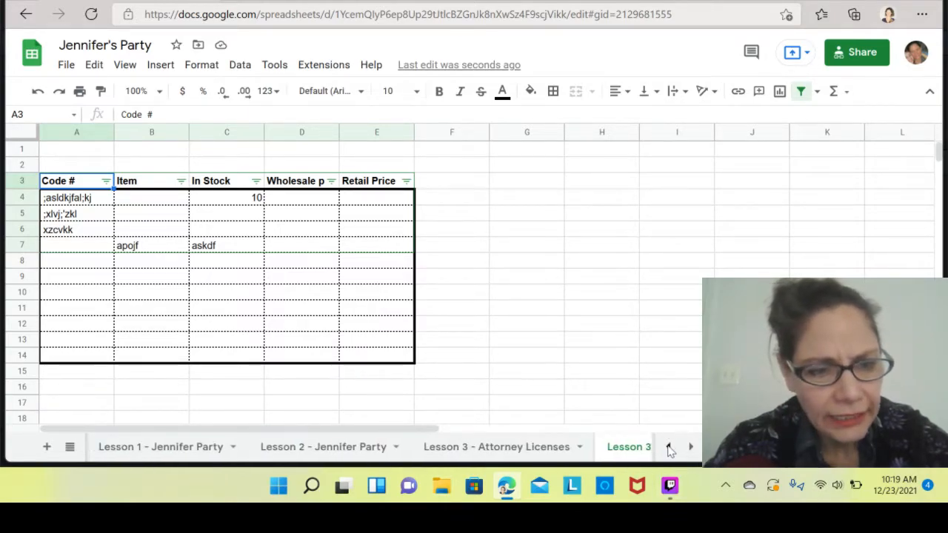
pyautogui.click(533, 448)
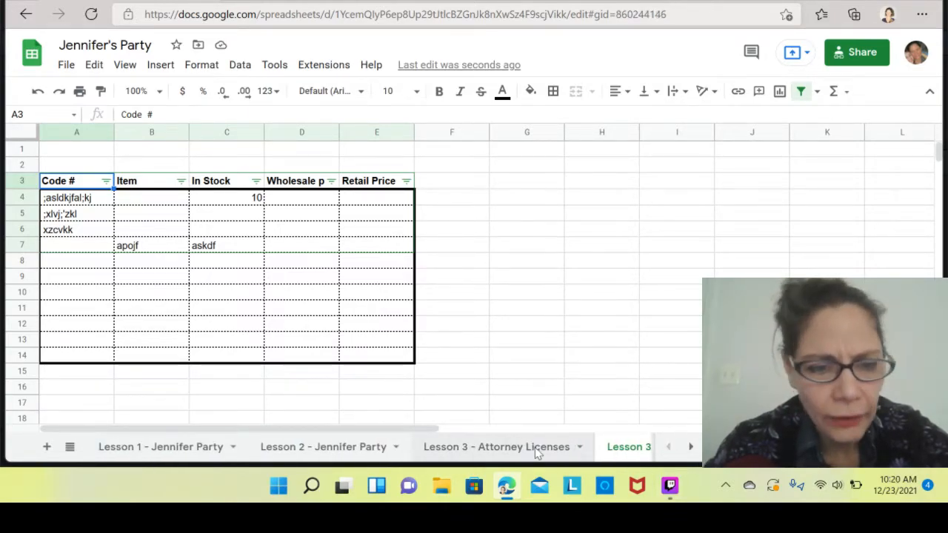
# - Examine the Lesson 3 Challenge Create Table from Scratch, Lesson 4 - Color Palette and Lesson 5 - Calculations sheets in turn
pyautogui.click(690, 447)
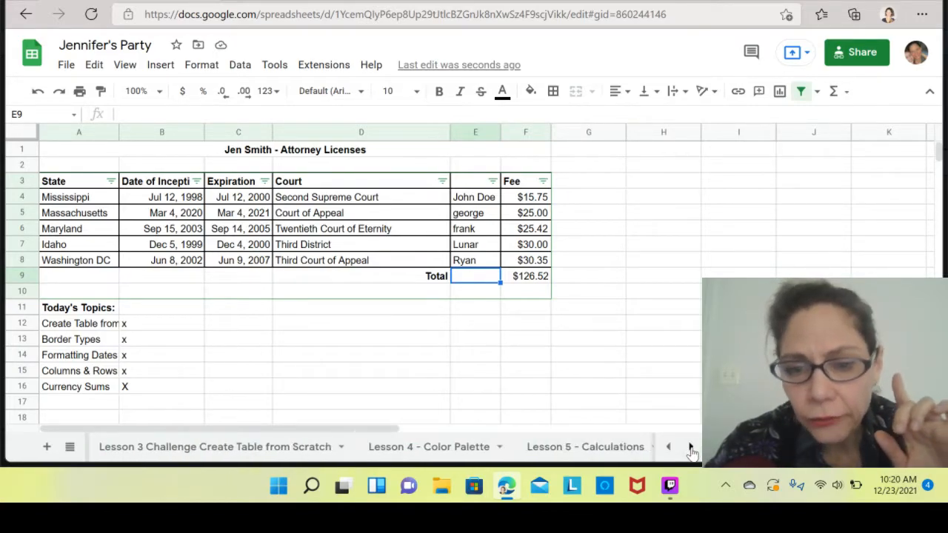
pyautogui.click(192, 451)
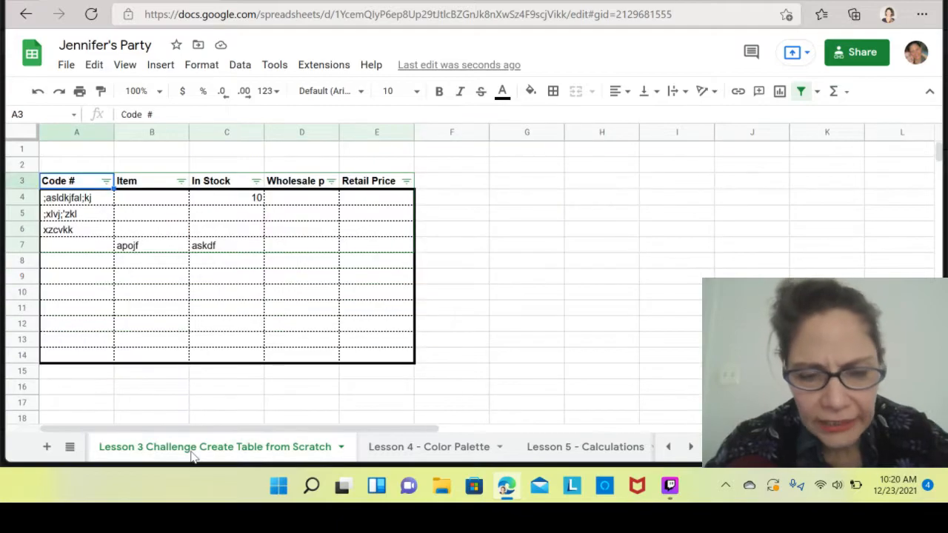
pyautogui.click(426, 452)
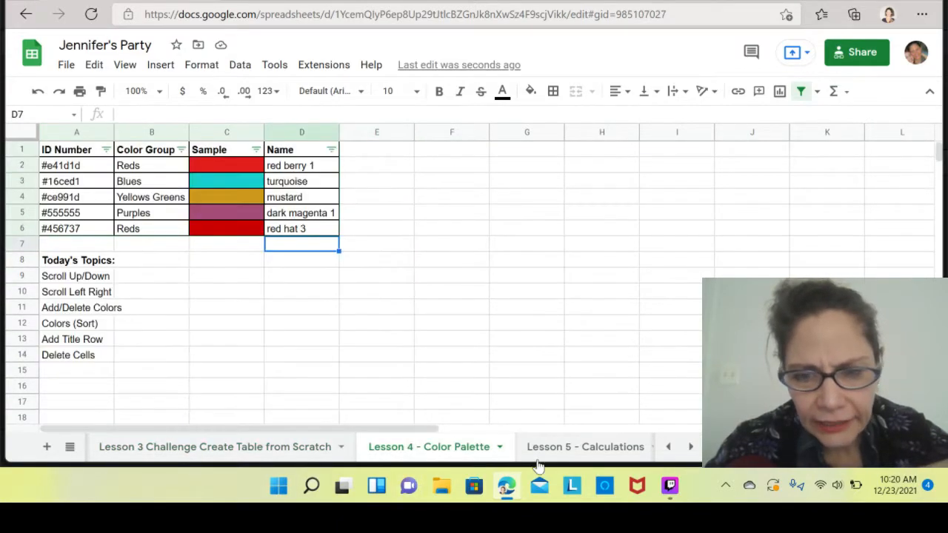
pyautogui.click(548, 449)
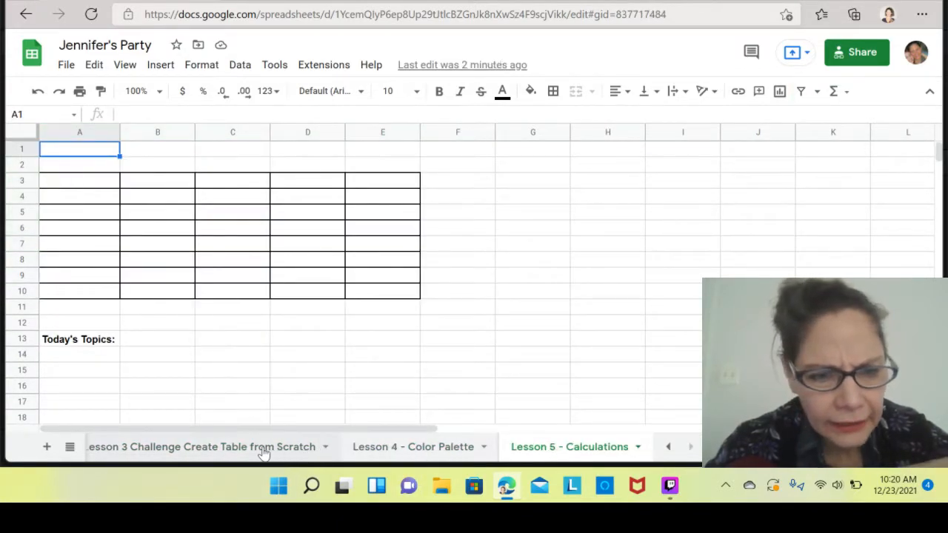
pyautogui.click(265, 452)
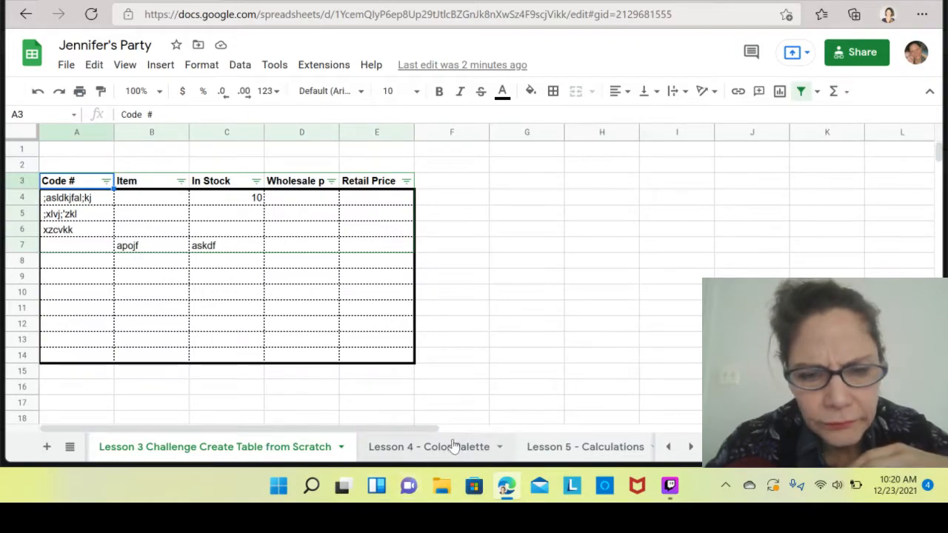
pyautogui.click(447, 448)
pyautogui.click(548, 449)
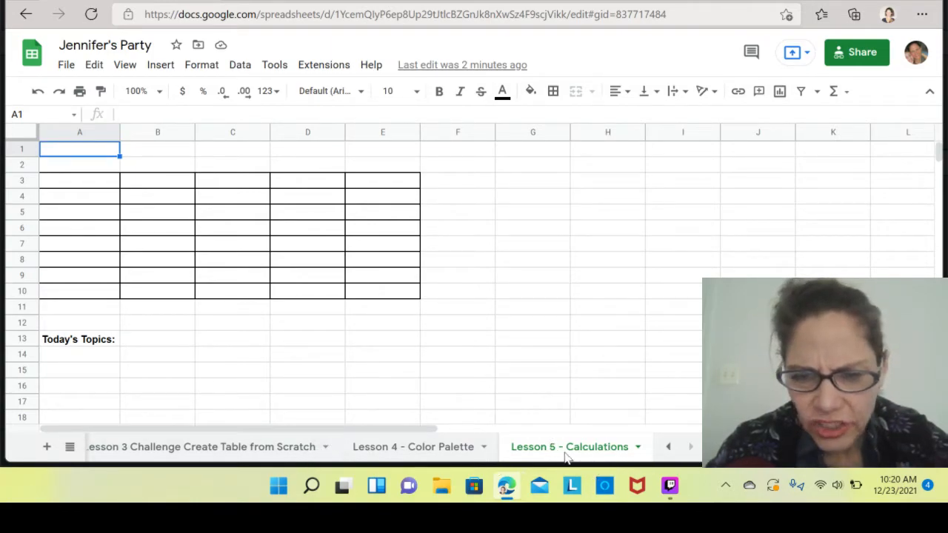
pyautogui.click(259, 449)
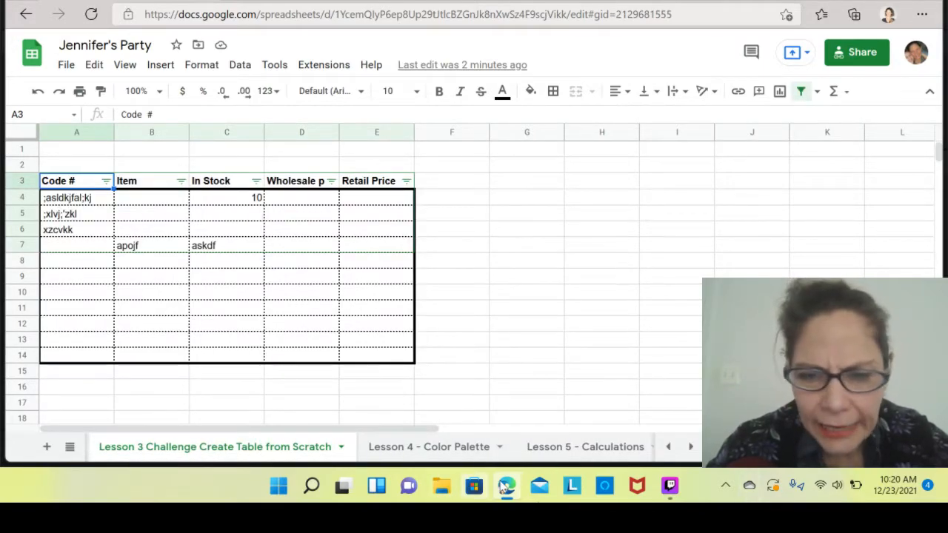
pyautogui.click(584, 449)
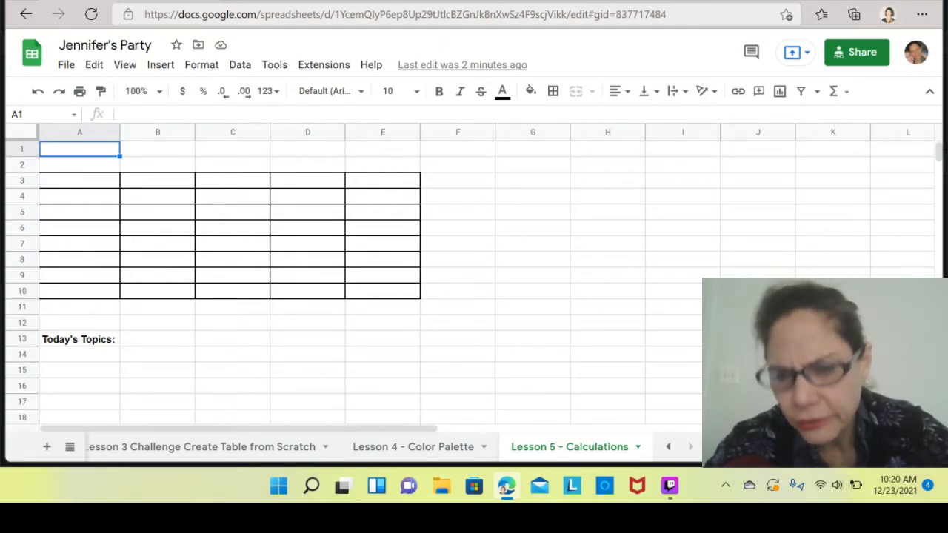
pyautogui.click(667, 448)
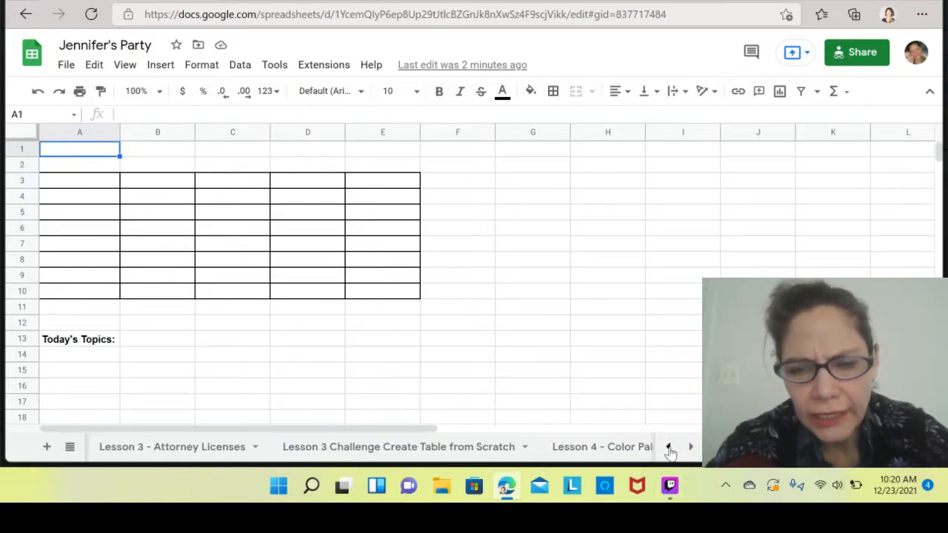
pyautogui.click(691, 448)
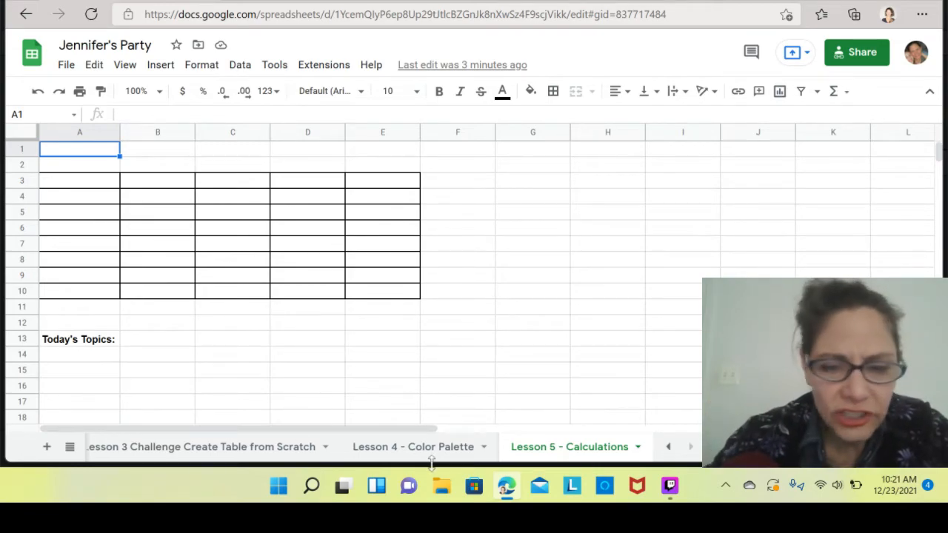
# - On the Lesson 4 - Color Palette sheet, mark the Scroll Up/Down and Scroll Left Right topics with an x in column B
pyautogui.click(390, 449)
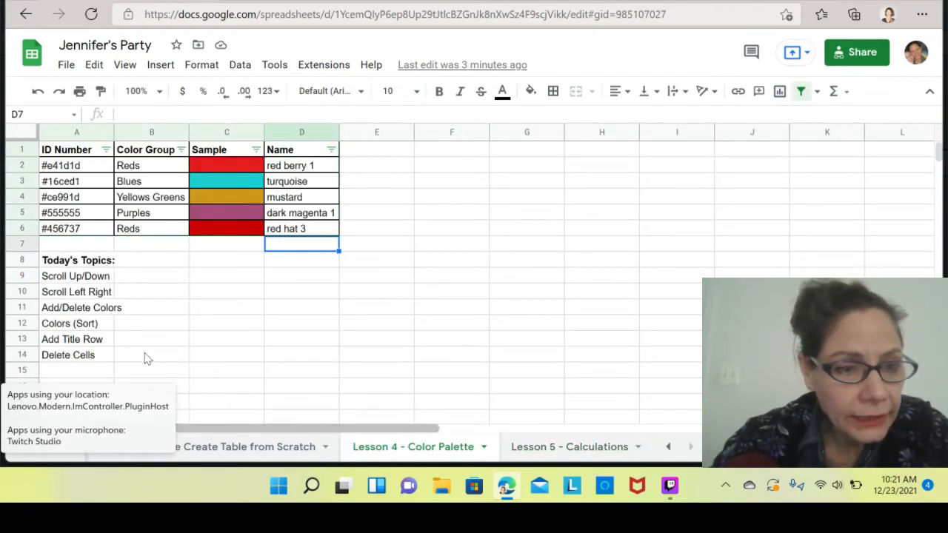
pyautogui.click(155, 283)
pyautogui.write('x')
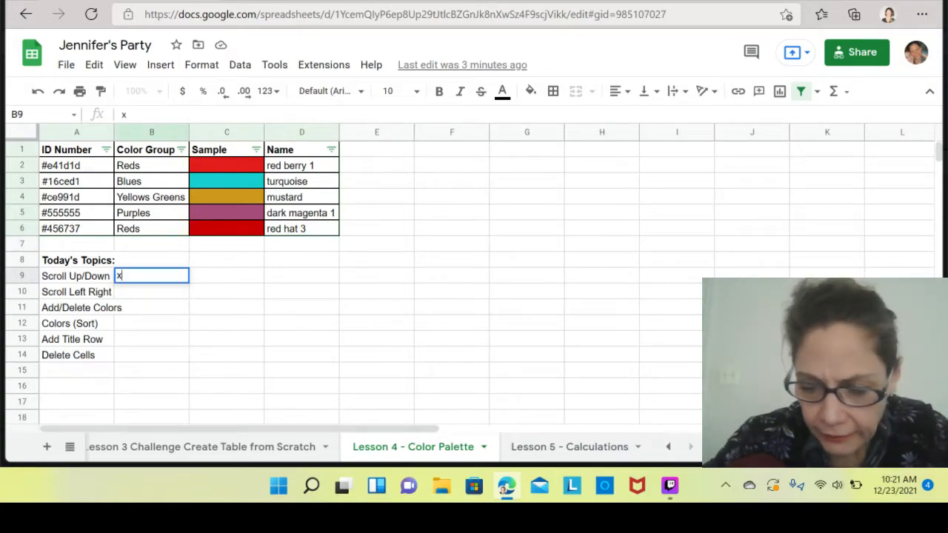
pyautogui.press('Return')
pyautogui.write('x')
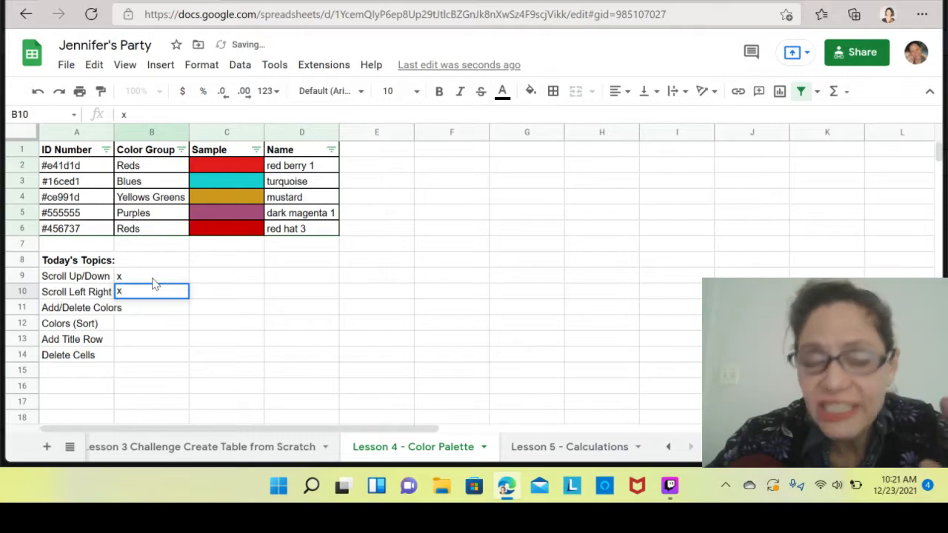
pyautogui.press('Return')
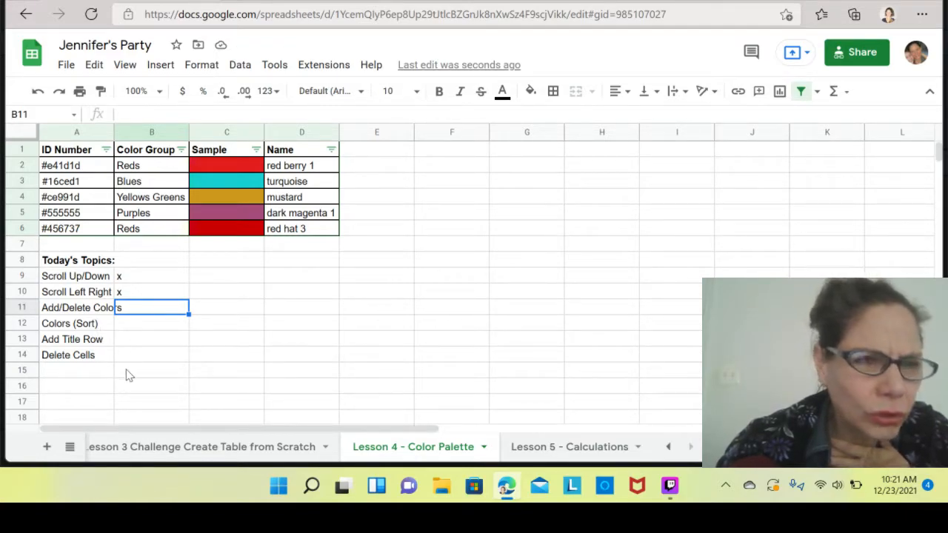
pyautogui.click(148, 343)
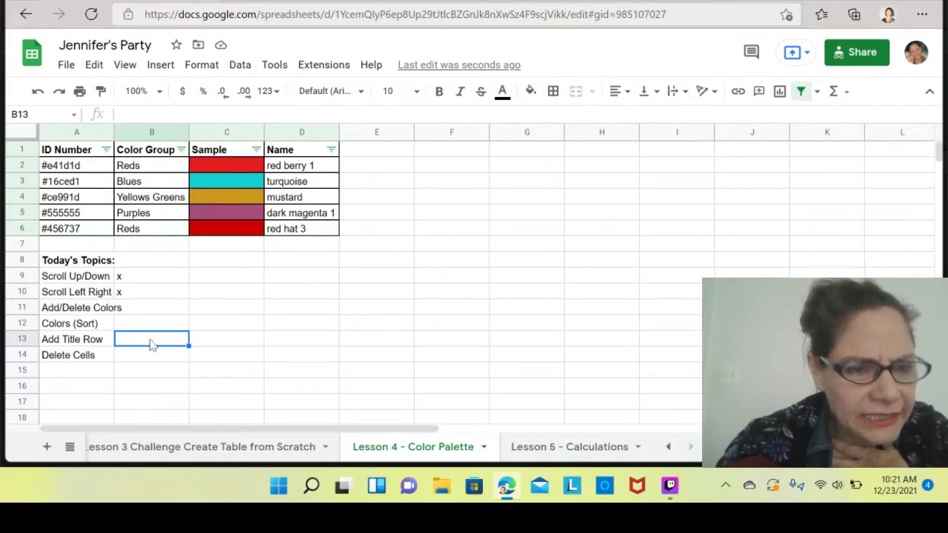
pyautogui.click(164, 248)
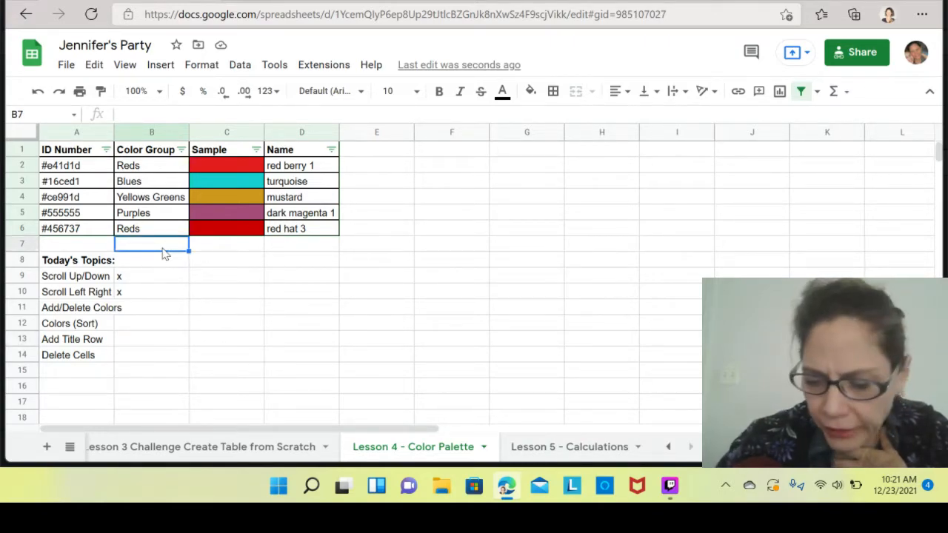
pyautogui.press('Left')
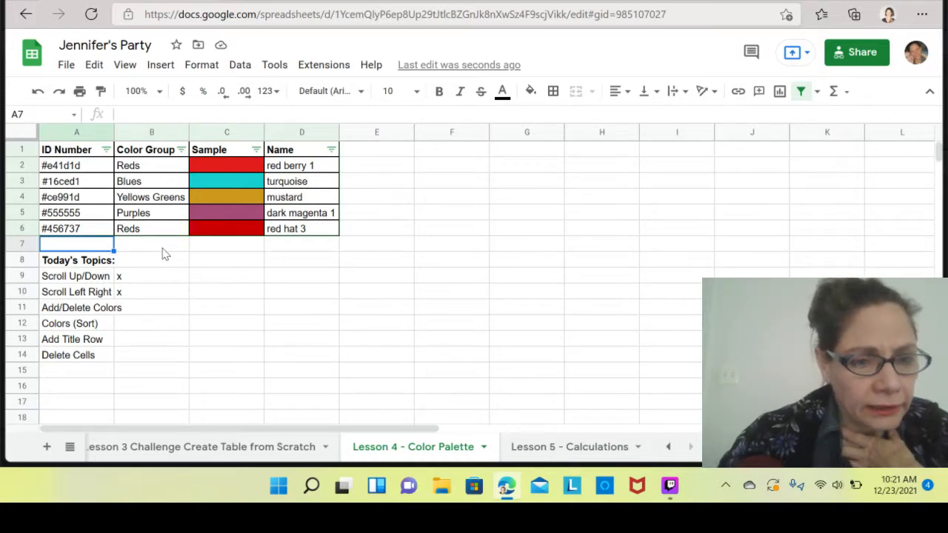
pyautogui.click(412, 182)
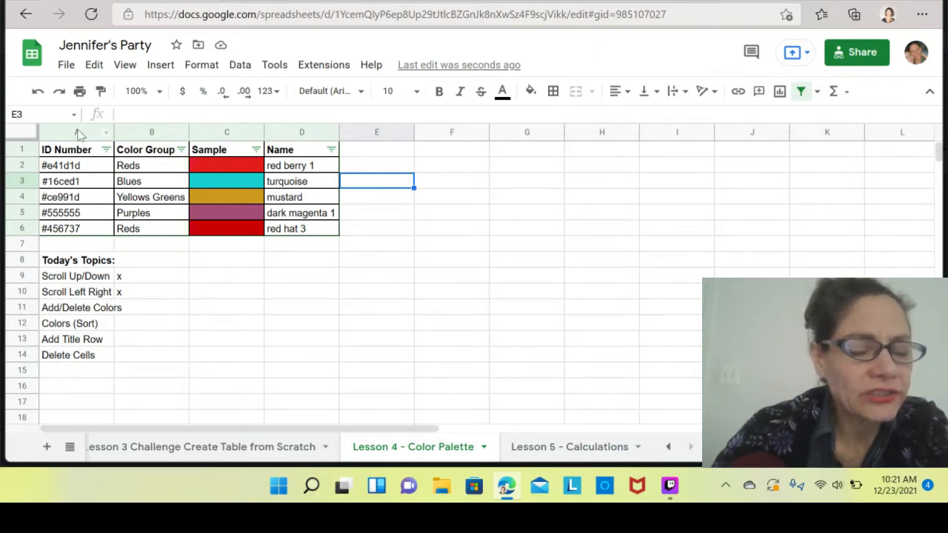
# - Insert one blank row above the color table's header row
pyautogui.click(21, 151)
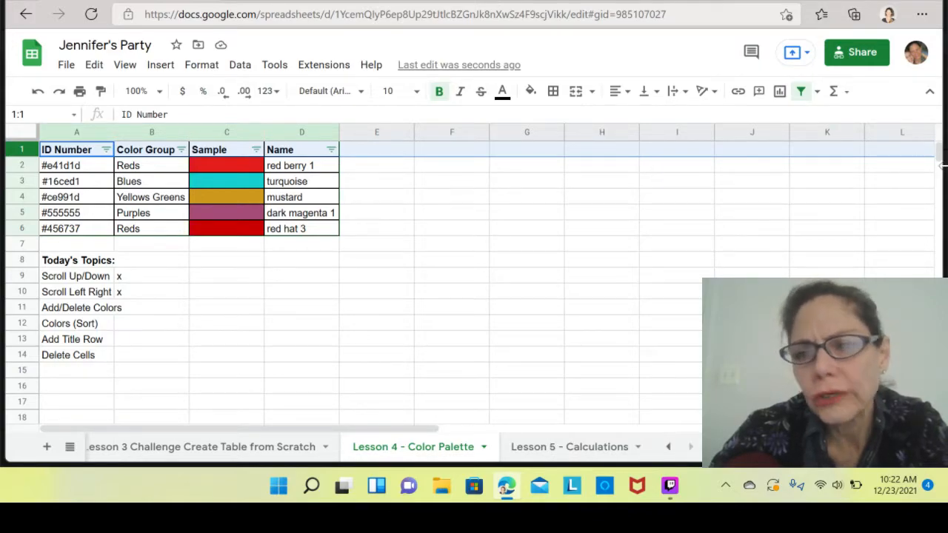
pyautogui.click(419, 187)
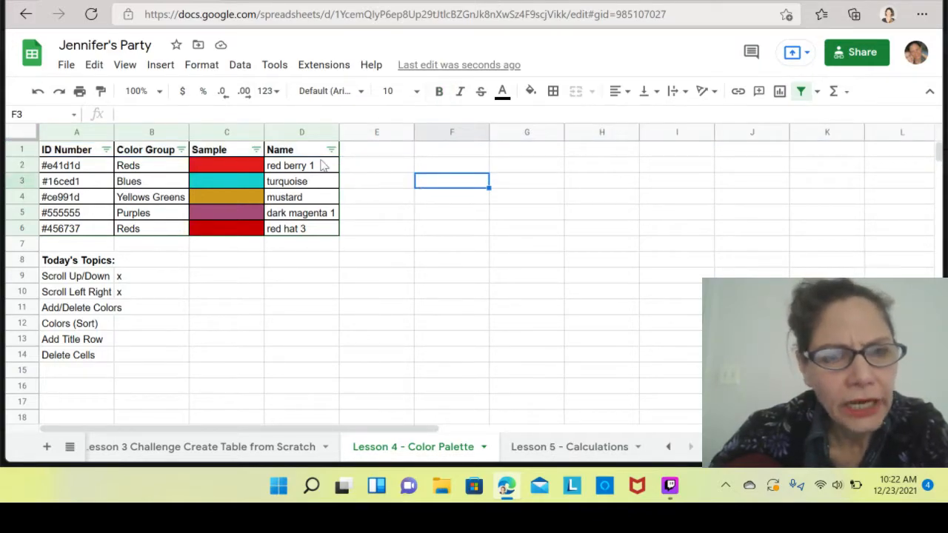
pyautogui.moveTo(315, 154); pyautogui.dragTo(67, 156)
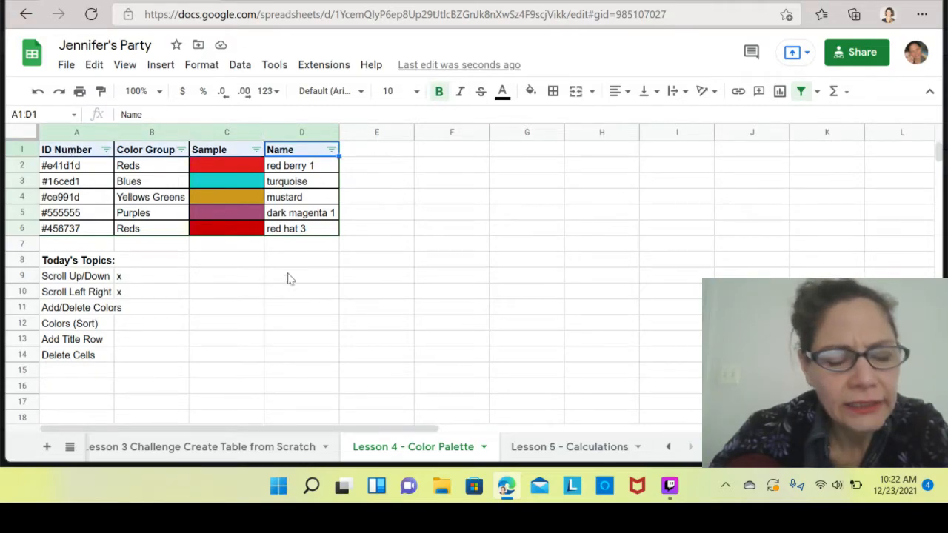
pyautogui.click(160, 68)
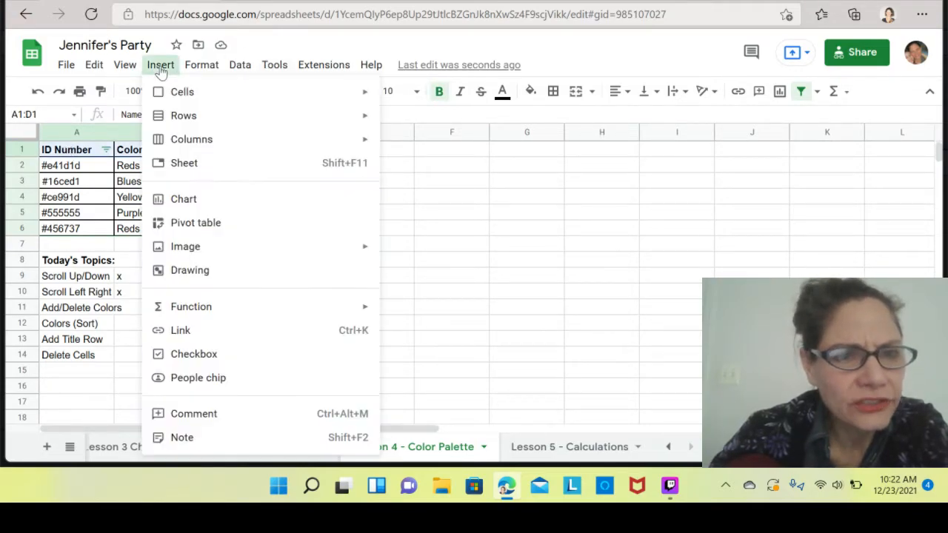
pyautogui.moveTo(175, 119)
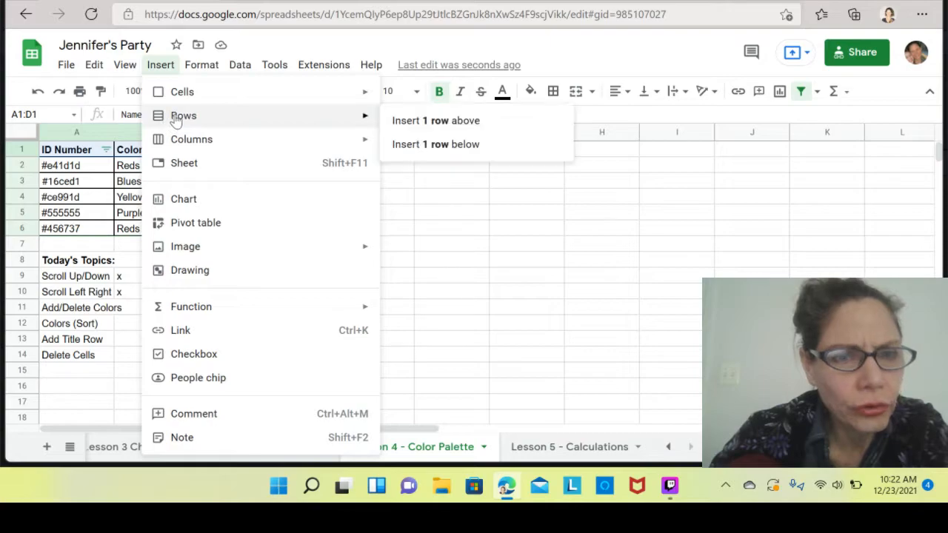
pyautogui.click(470, 121)
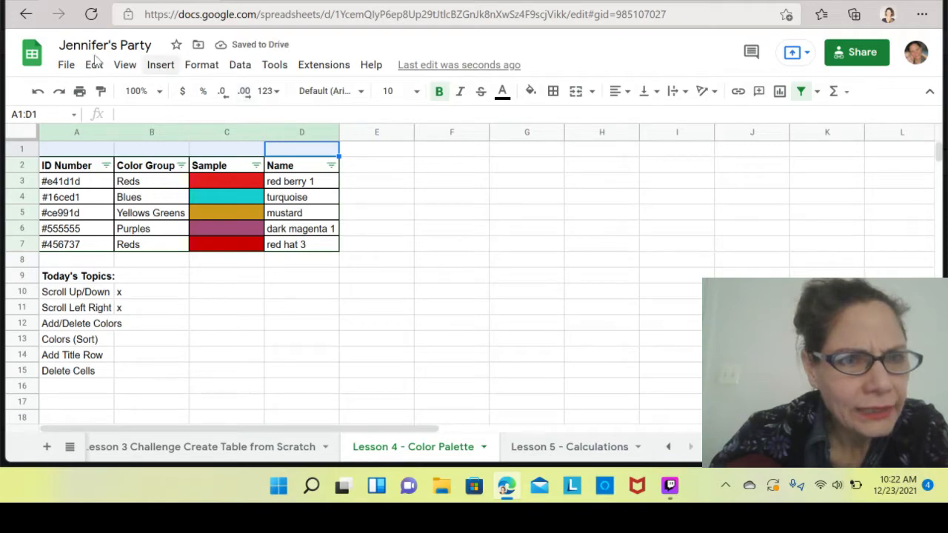
# - Undo the last row insertion above the color table's header row
pyautogui.click(37, 91)
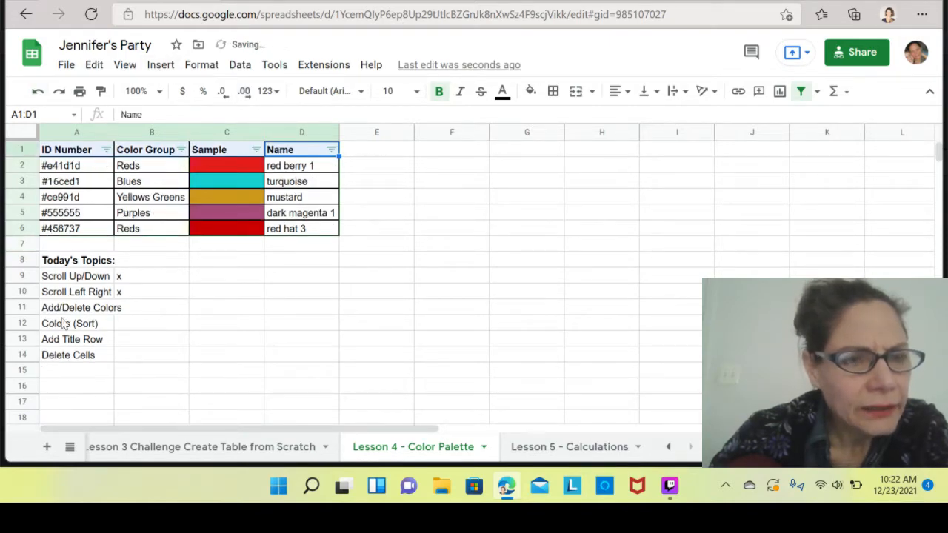
pyautogui.click(197, 259)
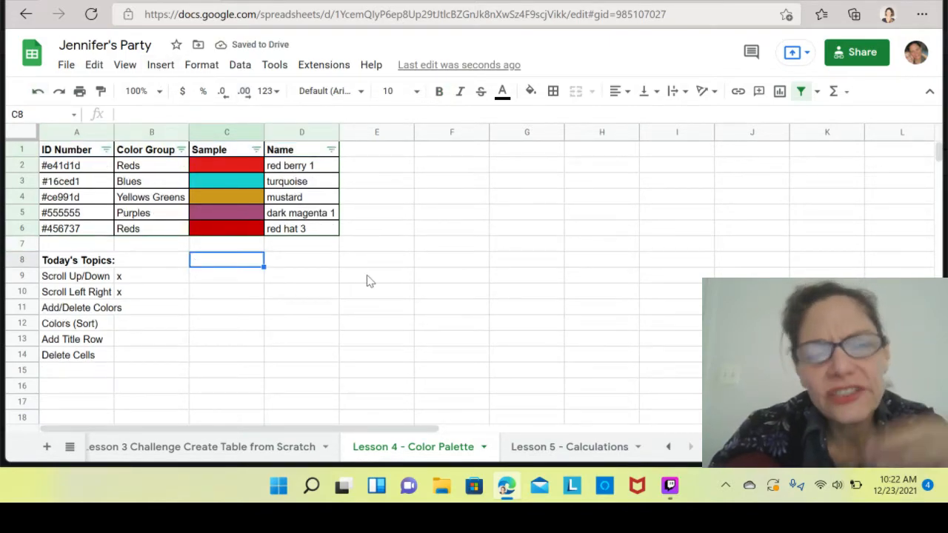
# - Select the whole of row 1 and insert two blank rows above the color table's header, one at a time
pyautogui.click(20, 148)
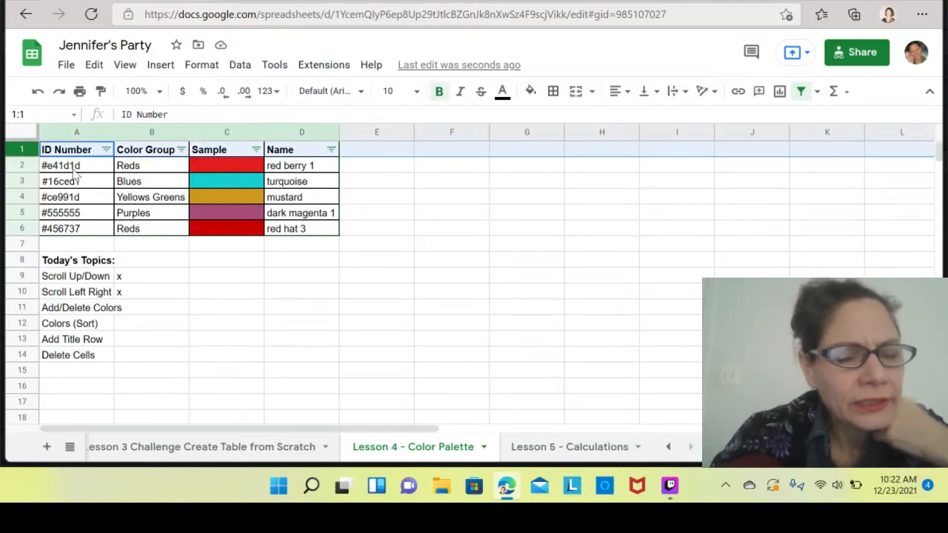
pyautogui.click(161, 66)
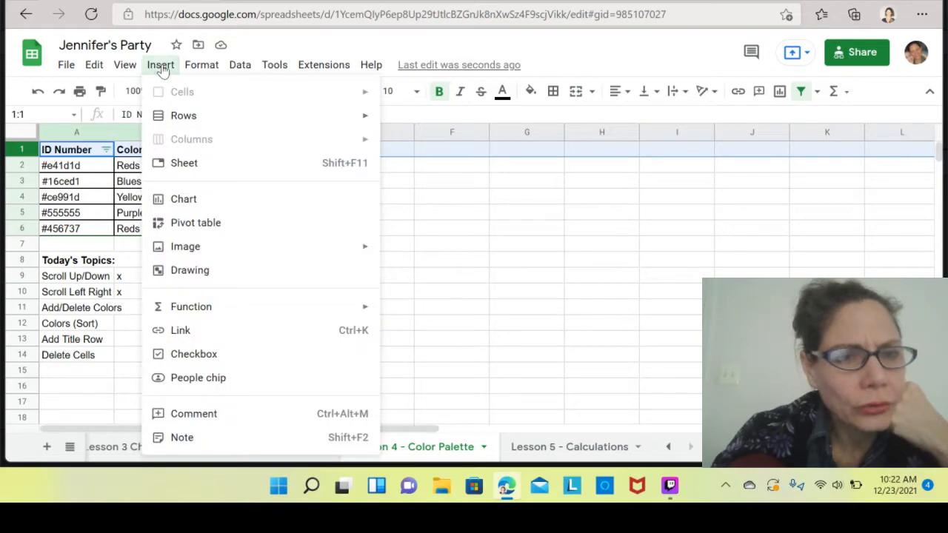
pyautogui.moveTo(191, 125)
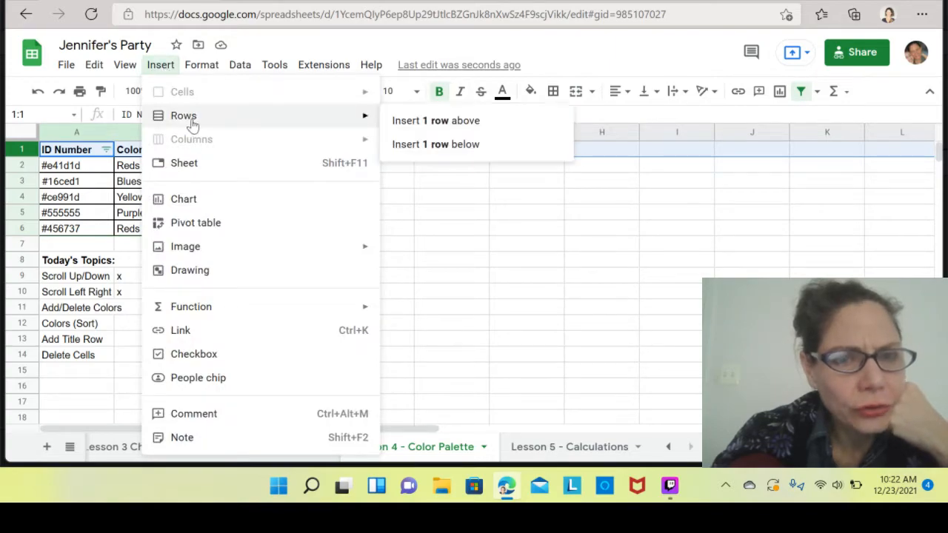
pyautogui.click(425, 123)
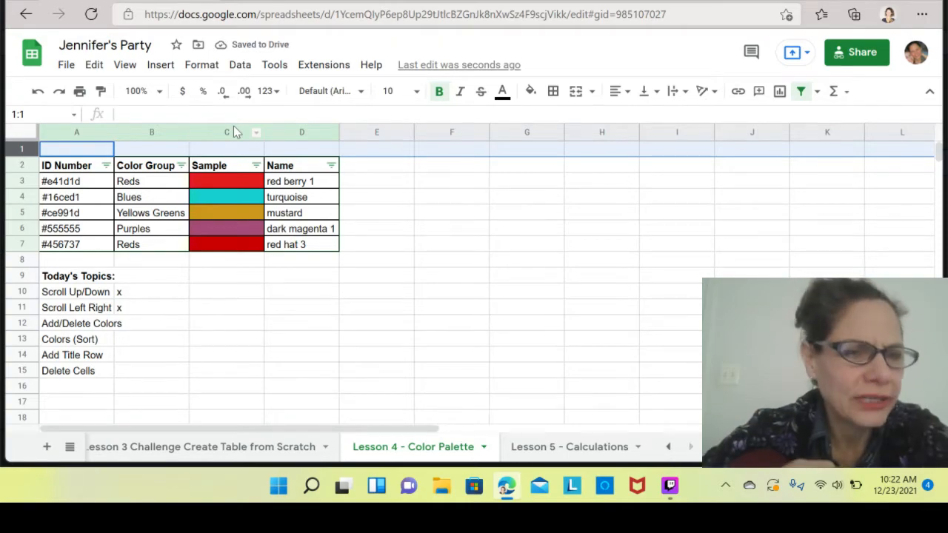
pyautogui.click(151, 67)
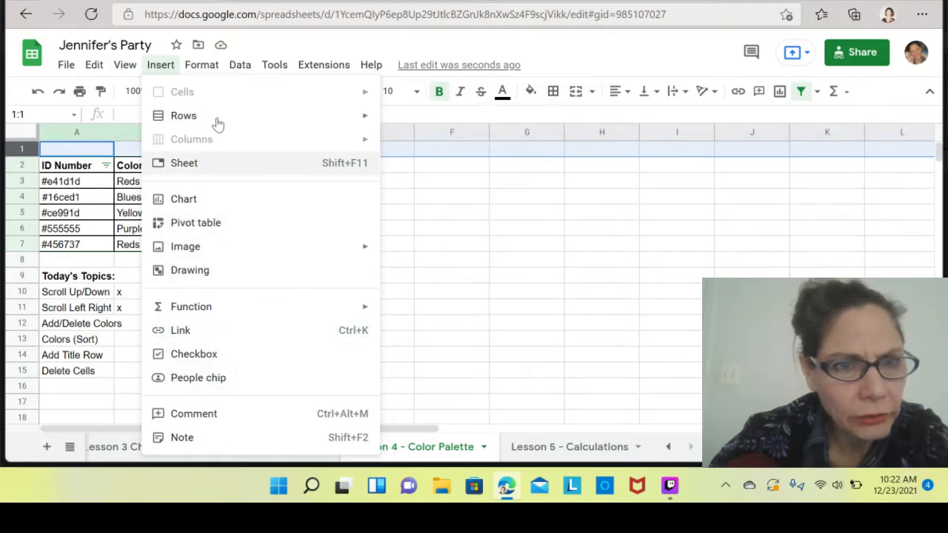
pyautogui.moveTo(199, 121)
pyautogui.click(434, 123)
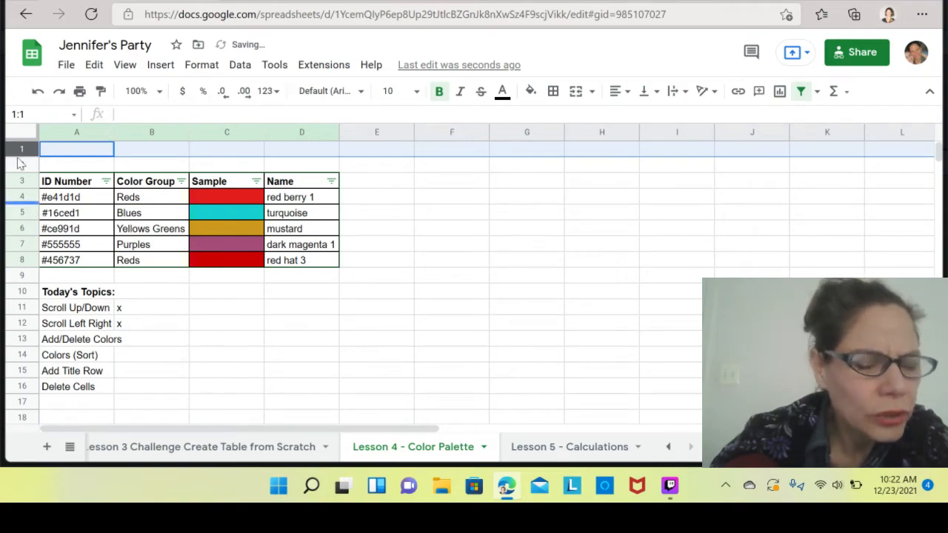
# - Select rows 1 and 2 together and insert two more rows above them in a single operation
pyautogui.click(65, 166)
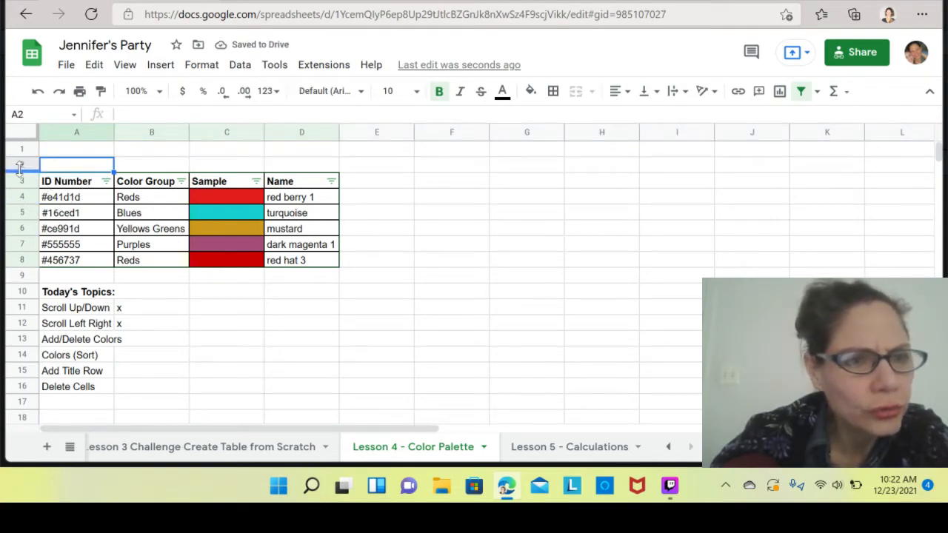
pyautogui.moveTo(21, 149); pyautogui.dragTo(21, 161)
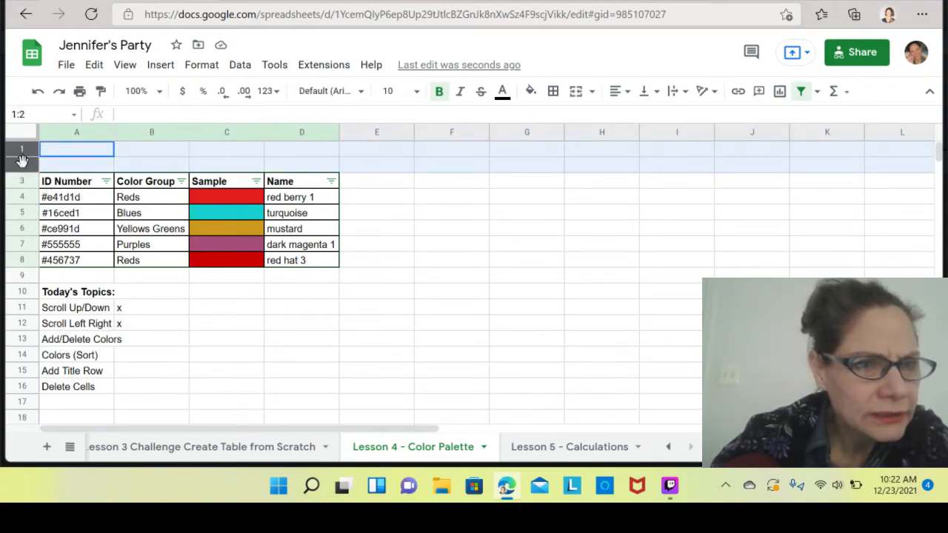
pyautogui.click(161, 69)
pyautogui.moveTo(205, 119)
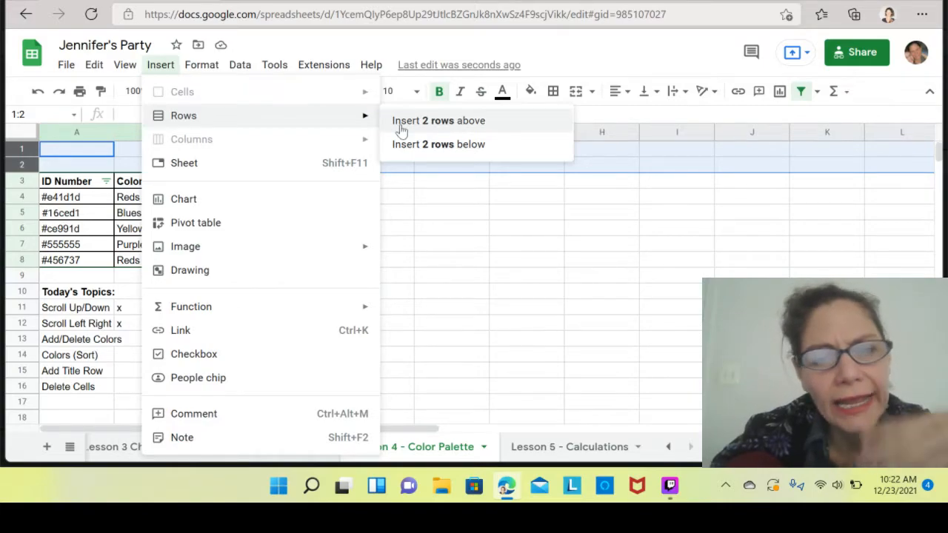
pyautogui.click(424, 120)
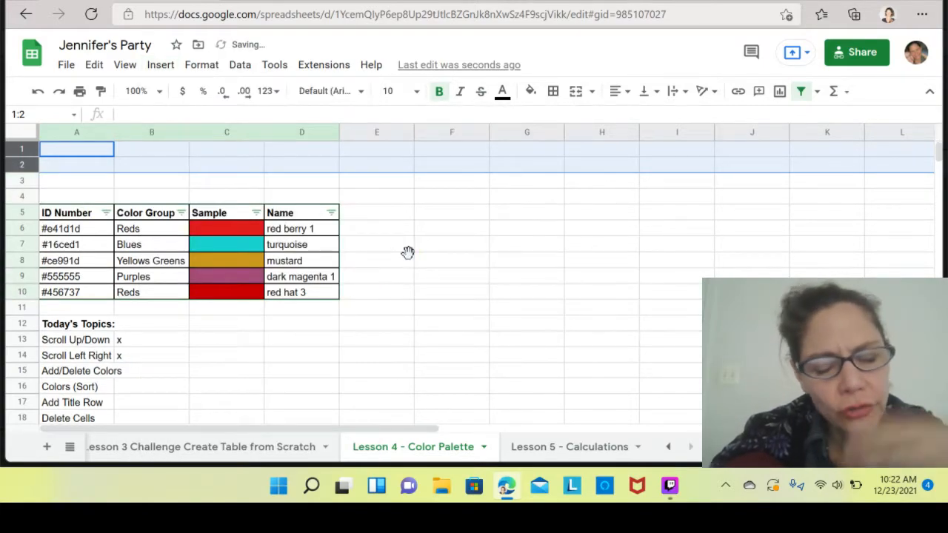
pyautogui.click(408, 258)
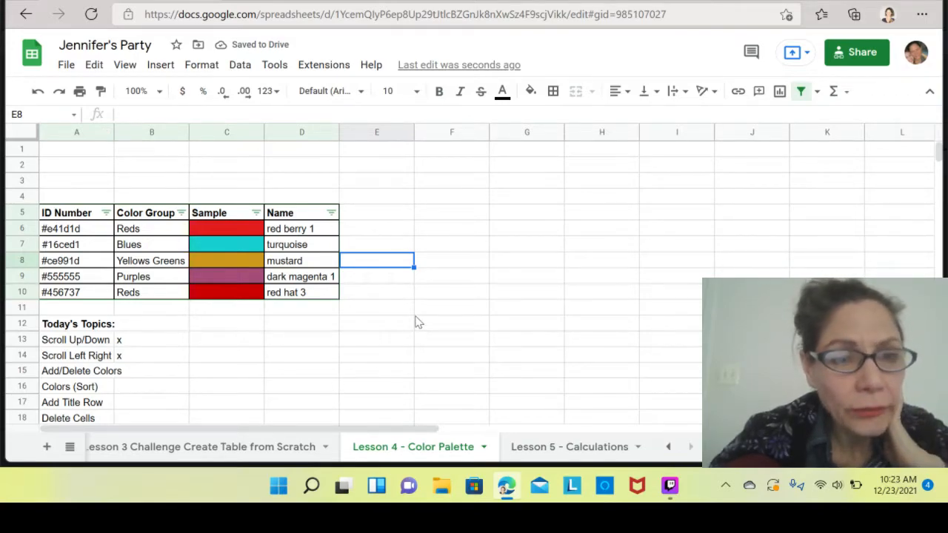
# - Delete the blank row 4 directly above the color table's header row
pyautogui.click(22, 196)
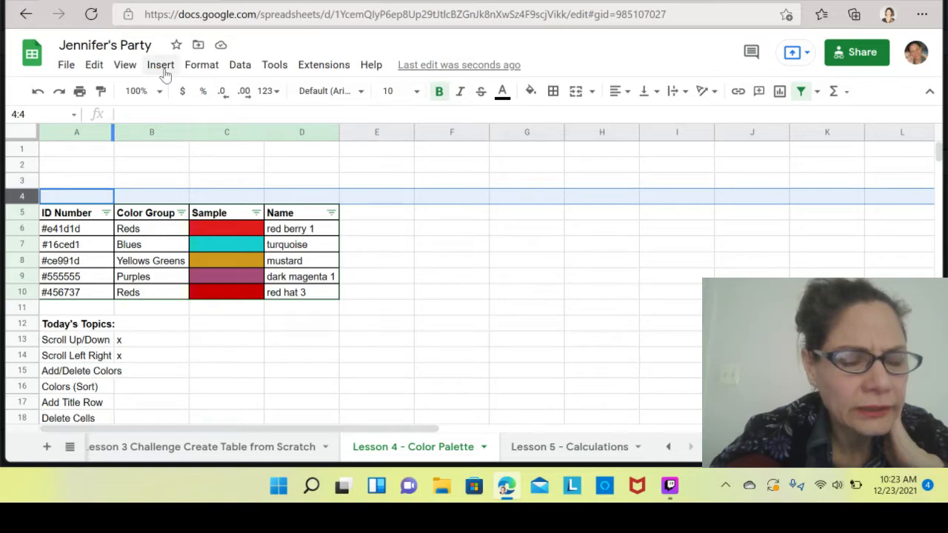
pyautogui.click(94, 66)
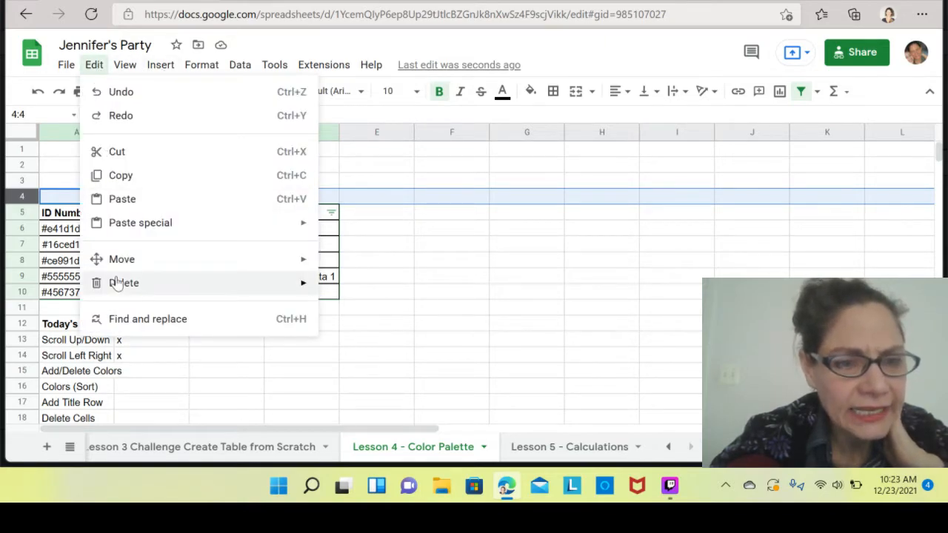
pyautogui.moveTo(117, 289)
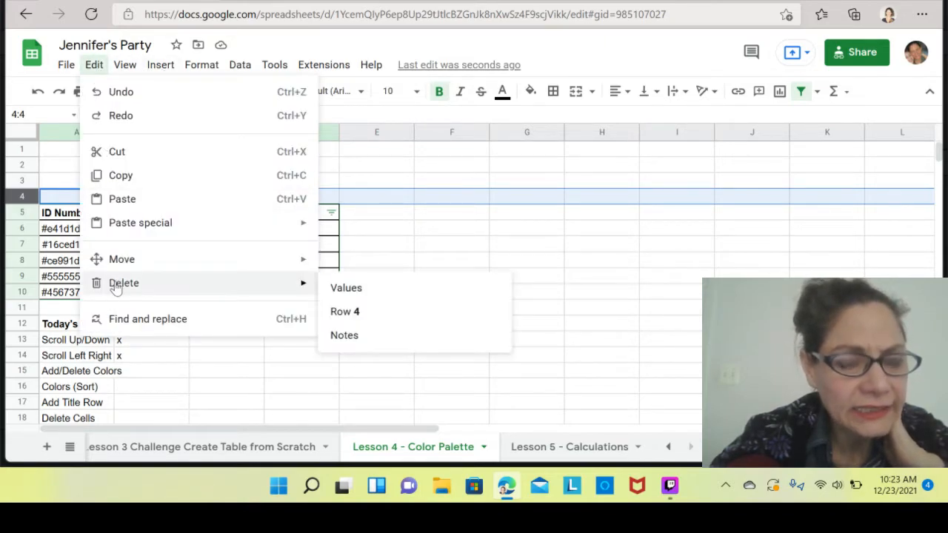
pyautogui.click(386, 325)
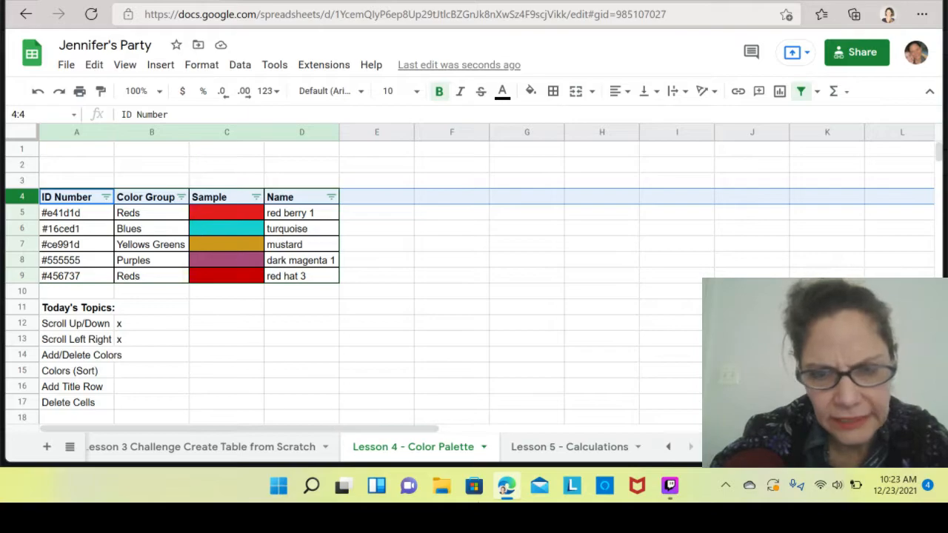
# - Check the Lesson 5 - Calculations sheet, and merge cells A1:D1 on the Lesson 4 - Color Palette sheet
pyautogui.click(530, 447)
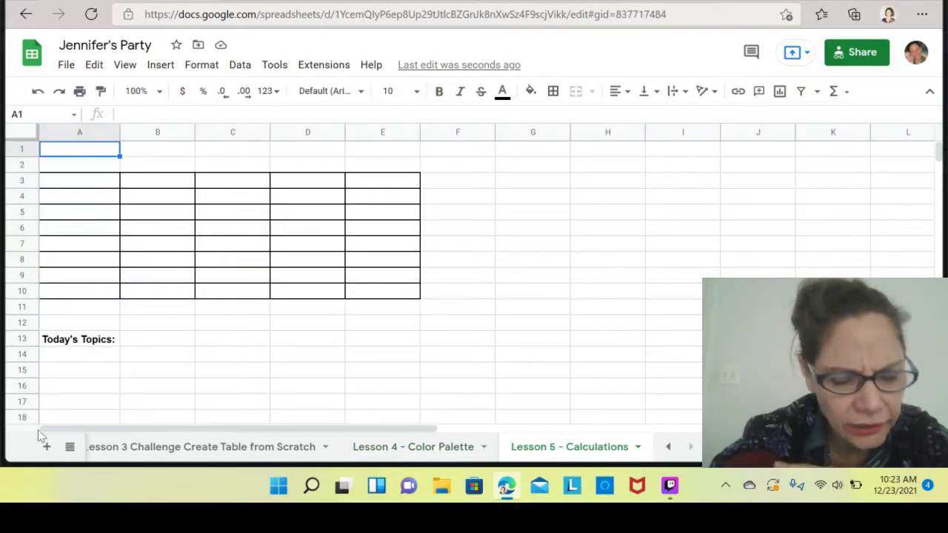
pyautogui.click(393, 457)
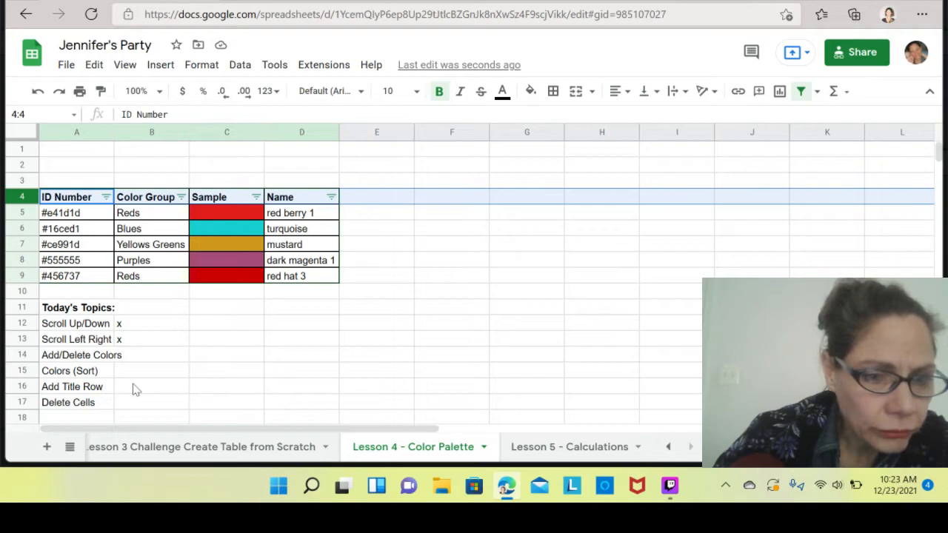
pyautogui.click(69, 155)
pyautogui.moveTo(71, 157); pyautogui.dragTo(274, 151)
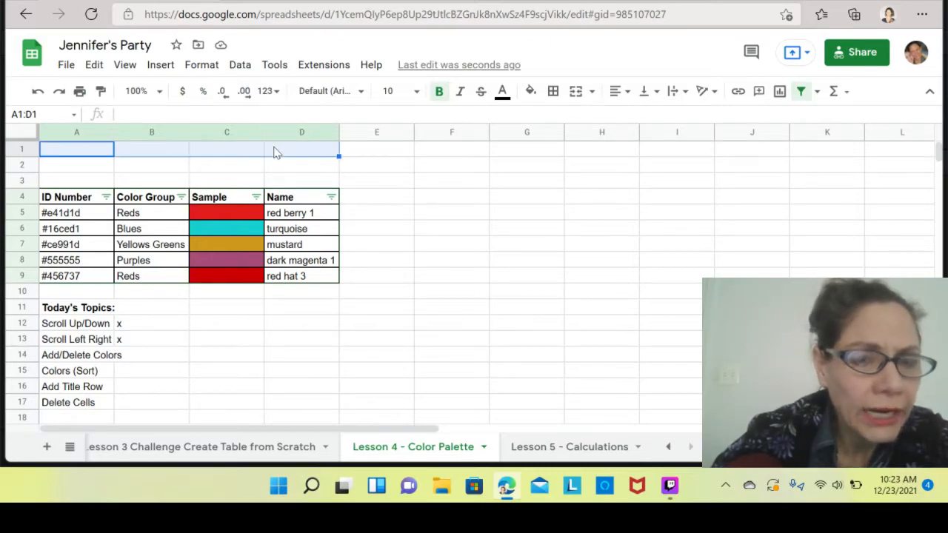
pyautogui.click(576, 92)
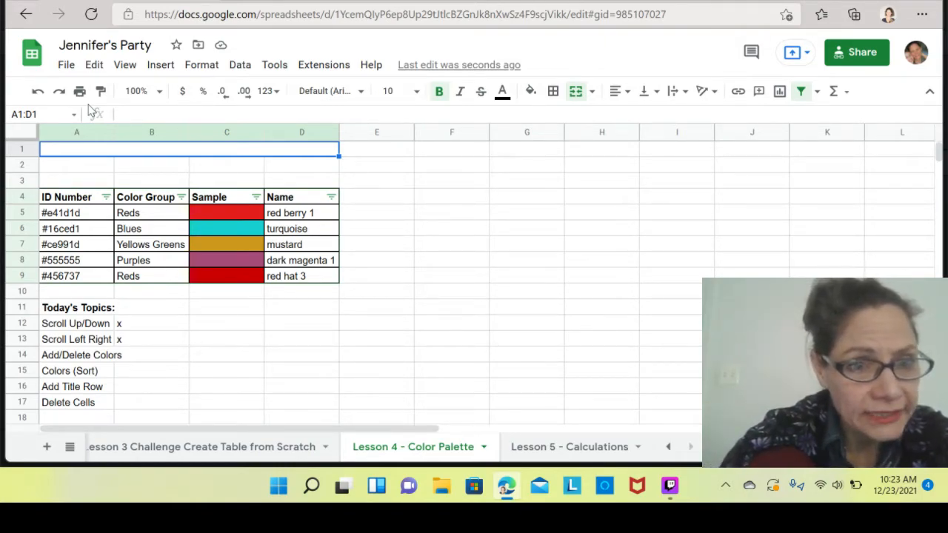
# - Enter the title Color Palette in the merged cell A1:D1
pyautogui.write('Co')
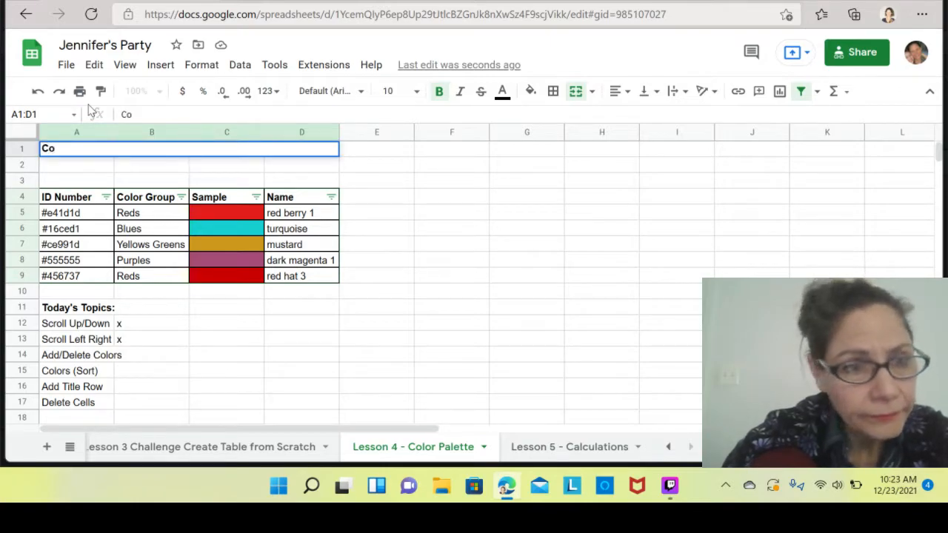
pyautogui.write('o')
pyautogui.press('BackSpace')
pyautogui.write('lor')
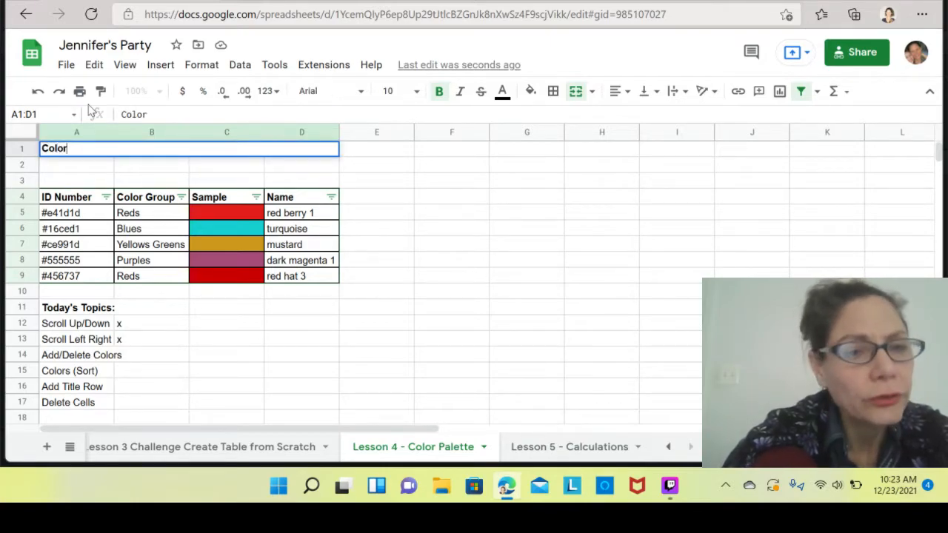
pyautogui.write(' Palette')
pyautogui.press('Return')
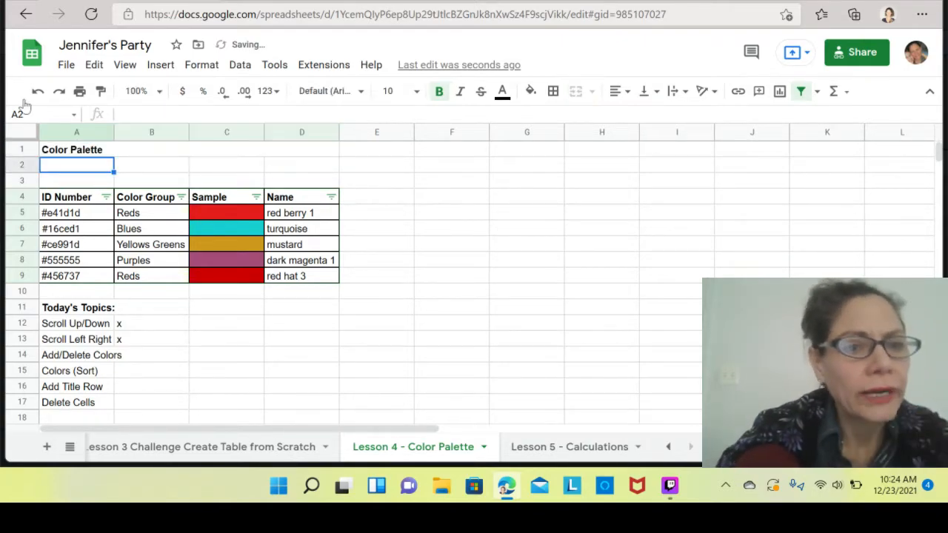
# - Center the Color Palette title horizontally in its merged cell above the table
pyautogui.click(250, 154)
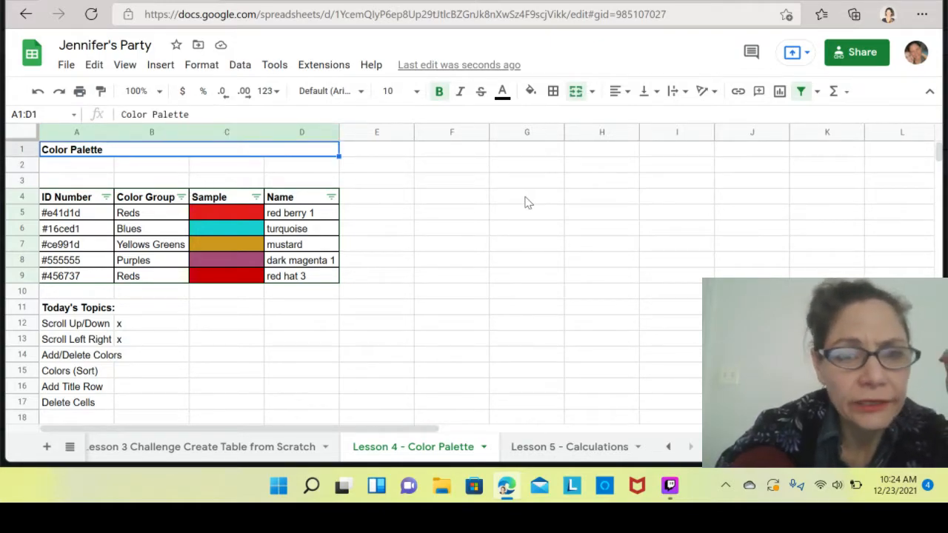
pyautogui.click(500, 202)
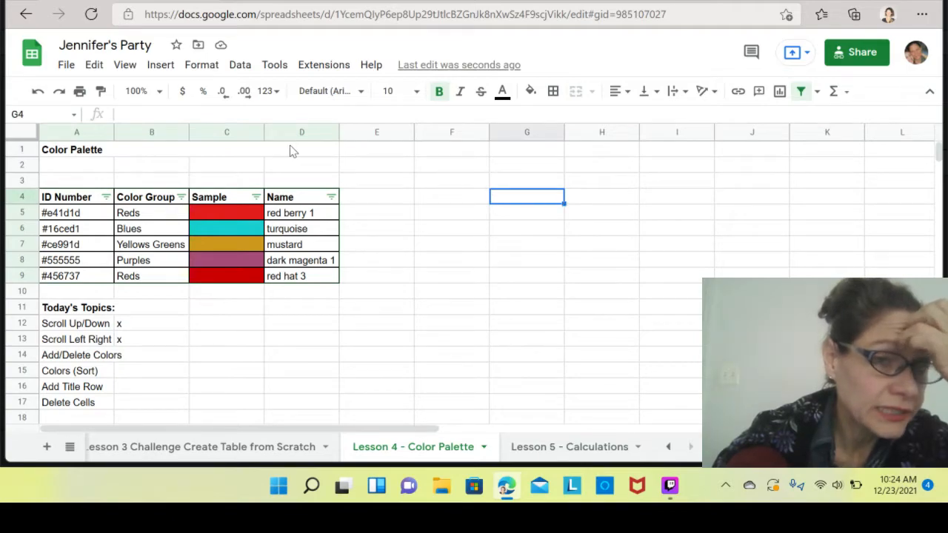
pyautogui.click(145, 154)
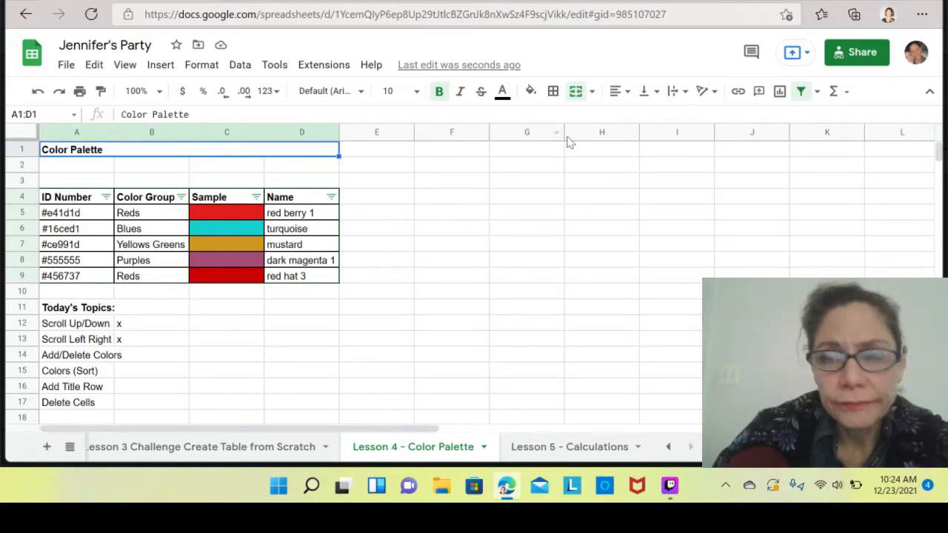
pyautogui.click(630, 96)
pyautogui.click(634, 119)
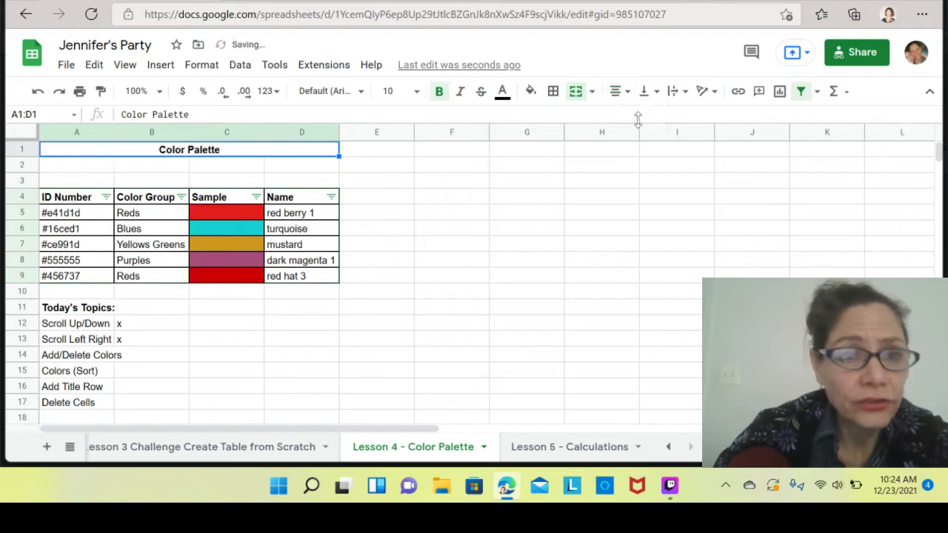
pyautogui.click(404, 182)
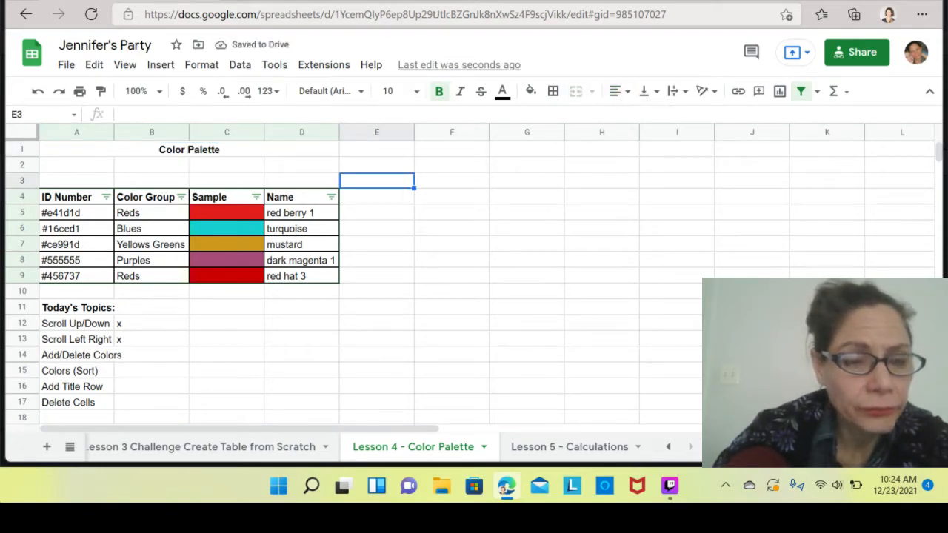
# - Mark the Add Title Row topic with an x in cell B16
pyautogui.click(136, 393)
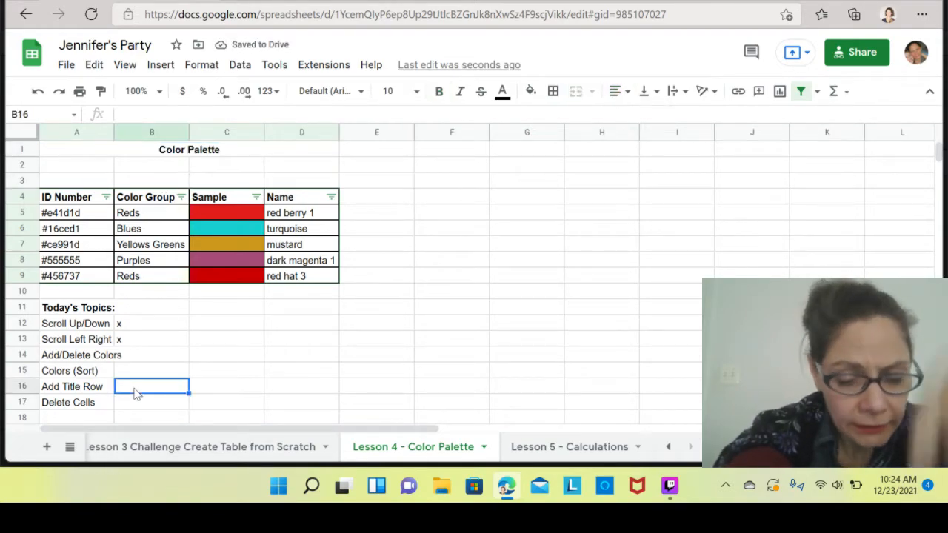
pyautogui.write('x')
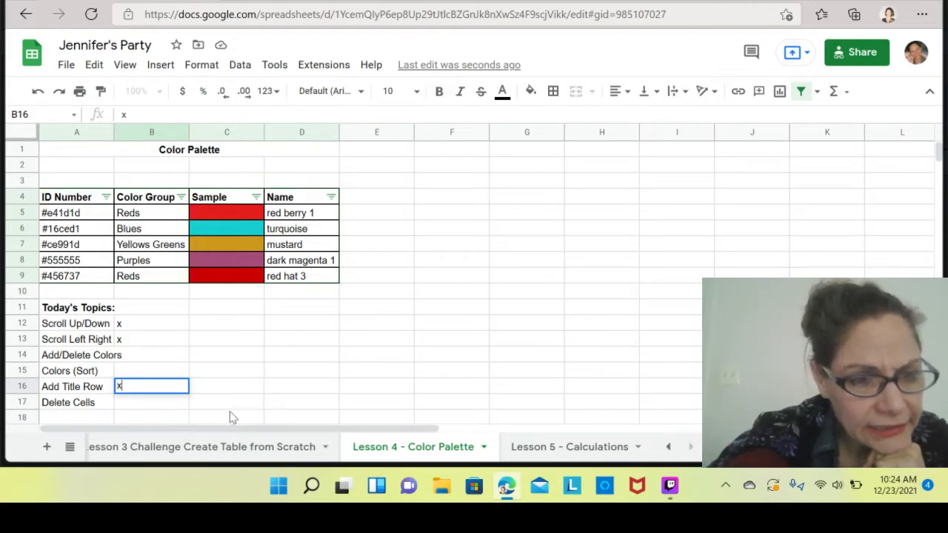
pyautogui.click(228, 392)
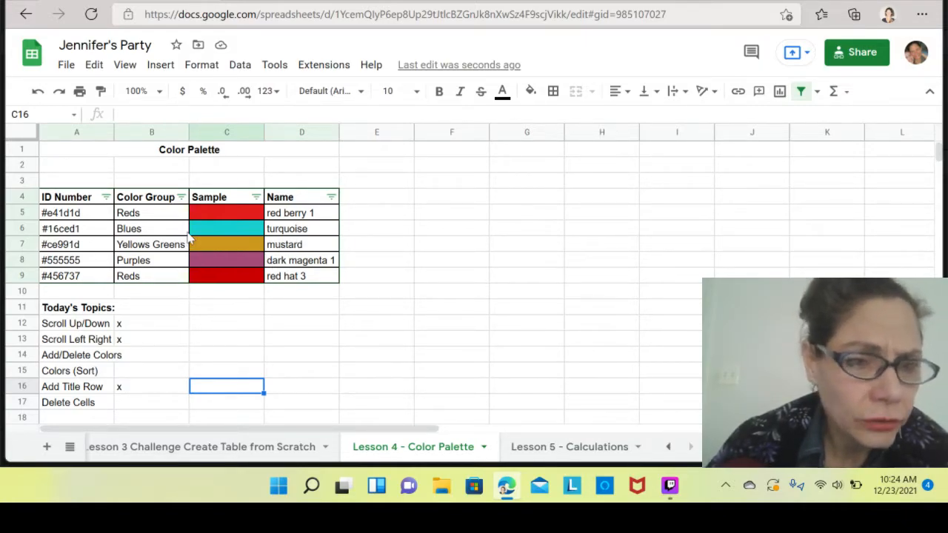
pyautogui.moveTo(159, 229); pyautogui.dragTo(172, 252)
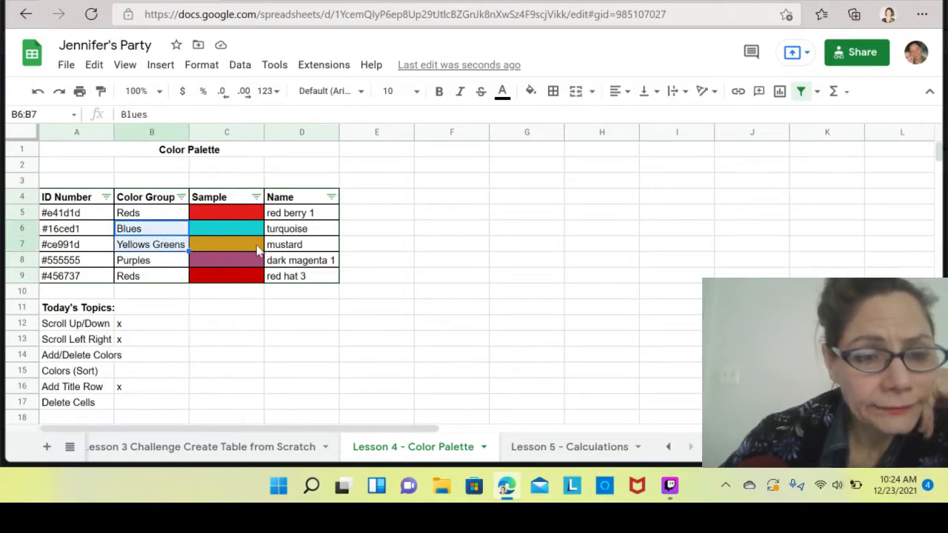
pyautogui.click(94, 65)
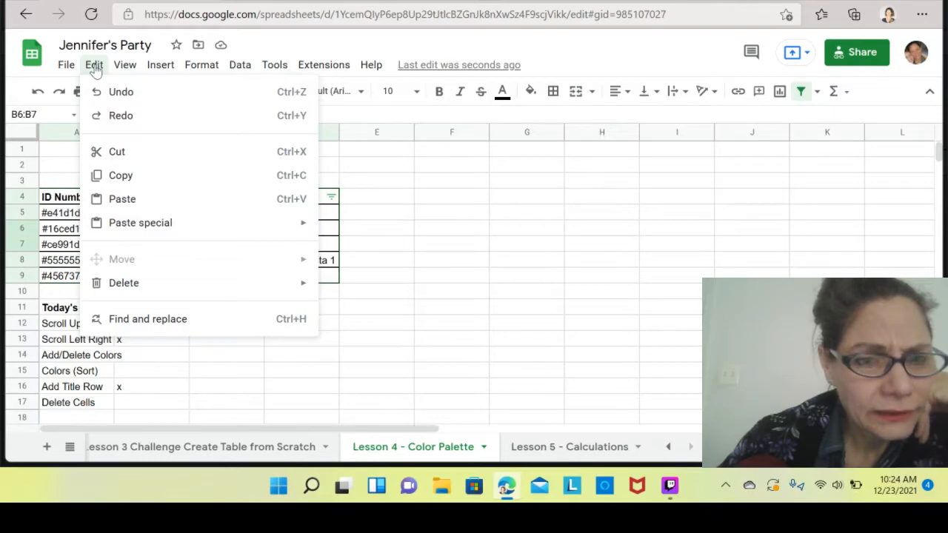
pyautogui.moveTo(165, 292)
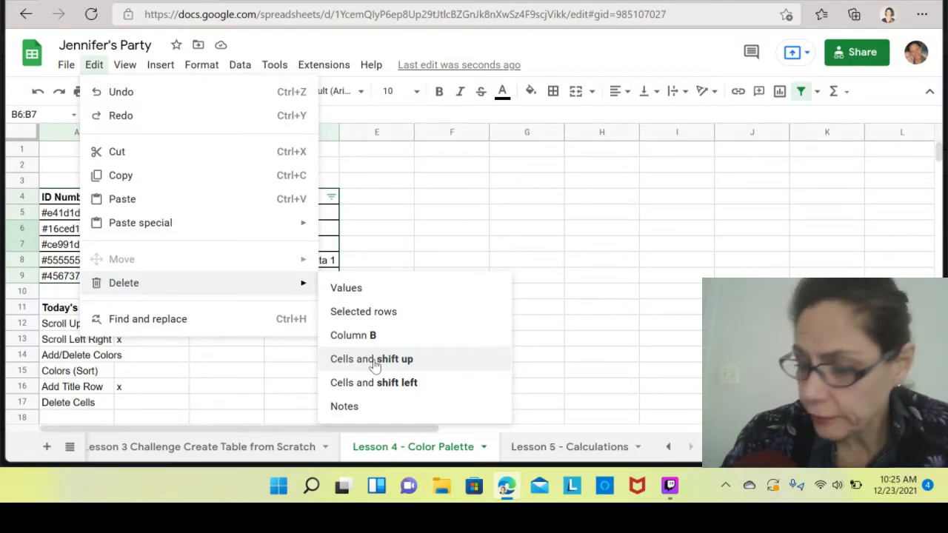
pyautogui.click(559, 267)
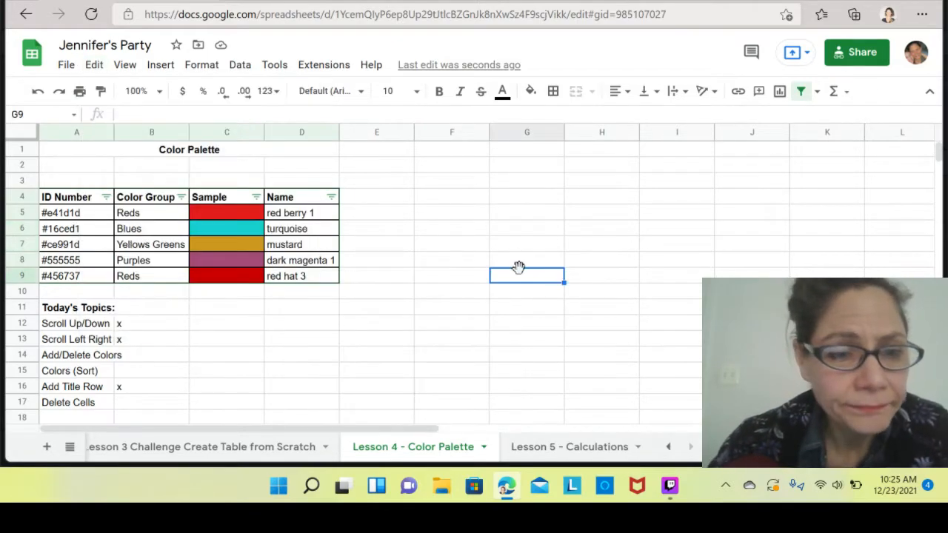
pyautogui.click(337, 374)
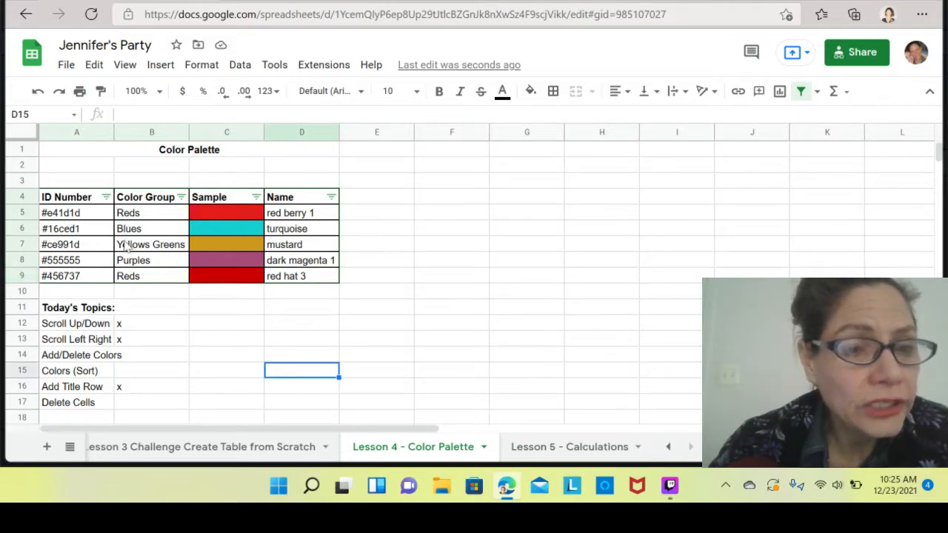
# - Delete the Blues and Yellows Greens cells B6:B7 in the Color Group column, shifting the cells below up
pyautogui.moveTo(136, 231); pyautogui.dragTo(132, 248)
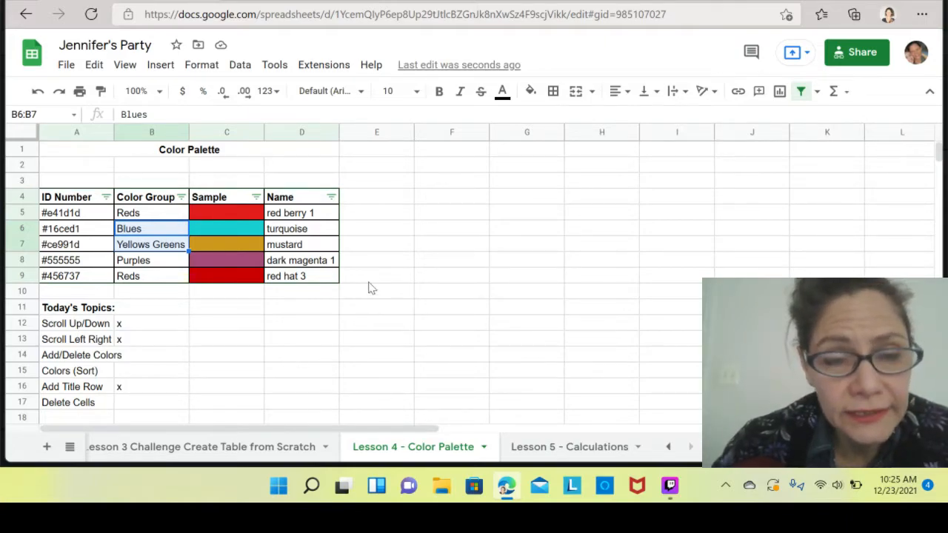
pyautogui.click(94, 65)
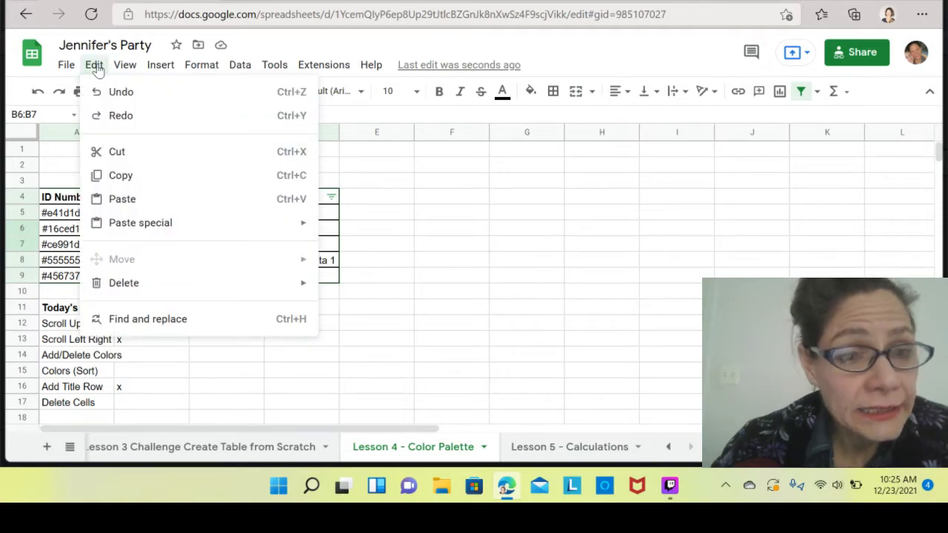
pyautogui.moveTo(124, 286)
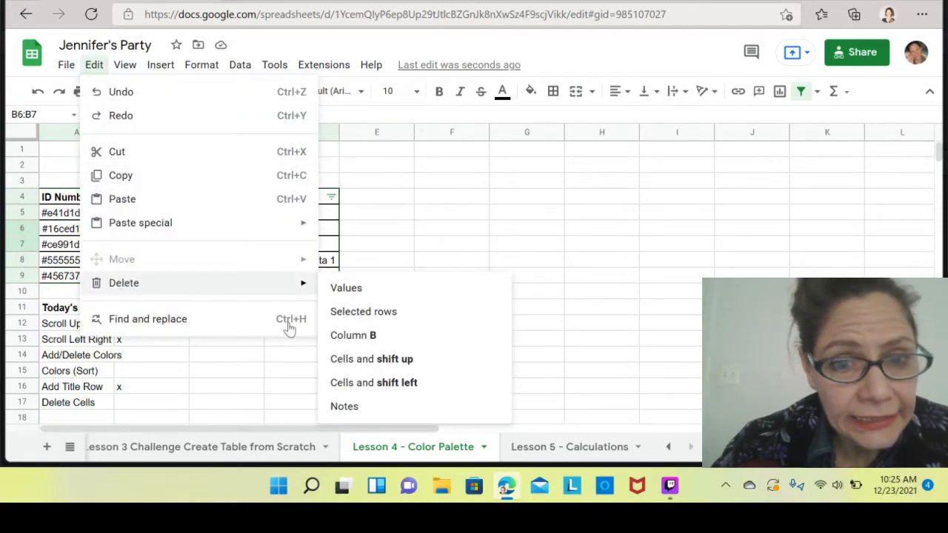
pyautogui.click(353, 360)
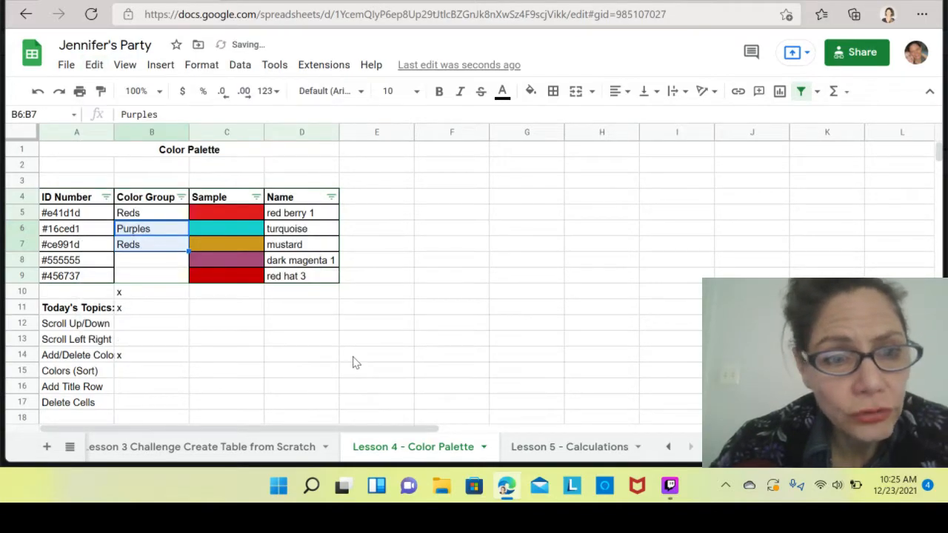
pyautogui.click(167, 264)
pyautogui.click(158, 280)
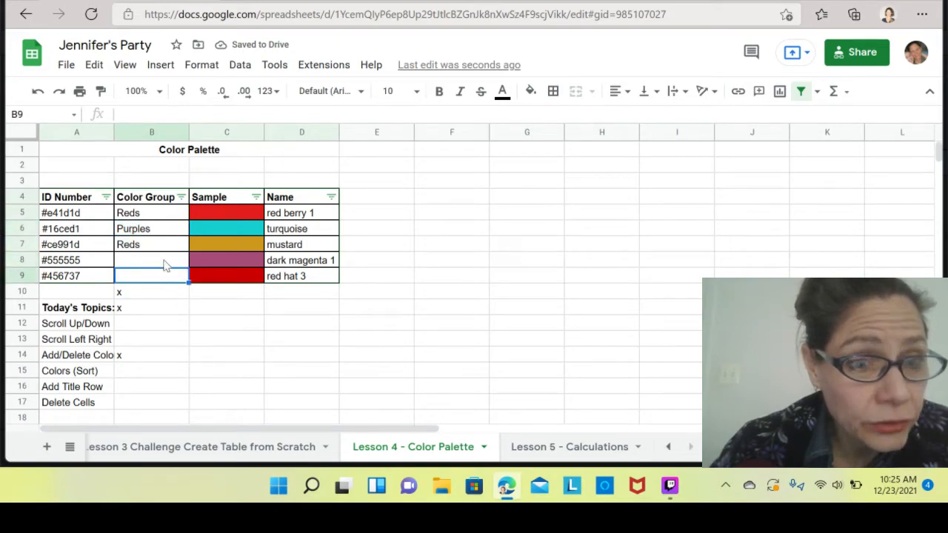
pyautogui.click(164, 262)
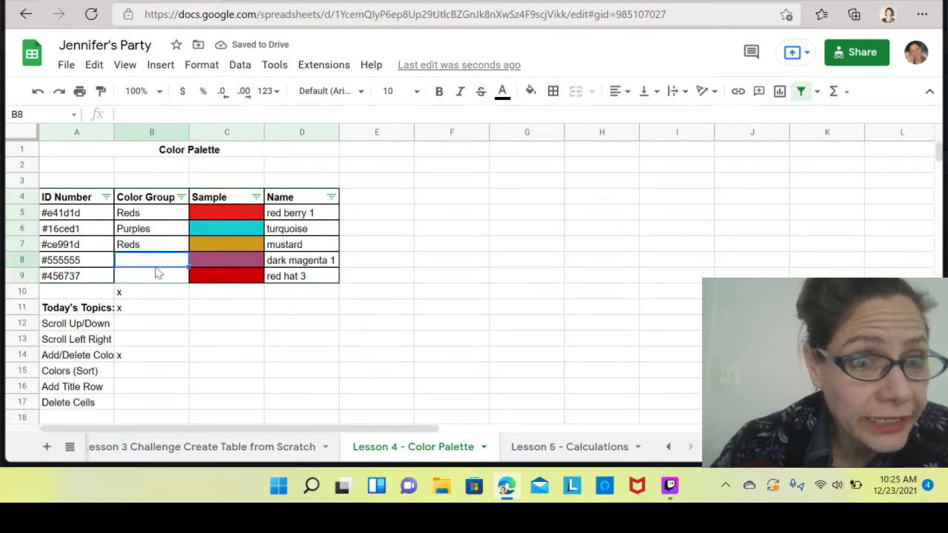
pyautogui.click(226, 342)
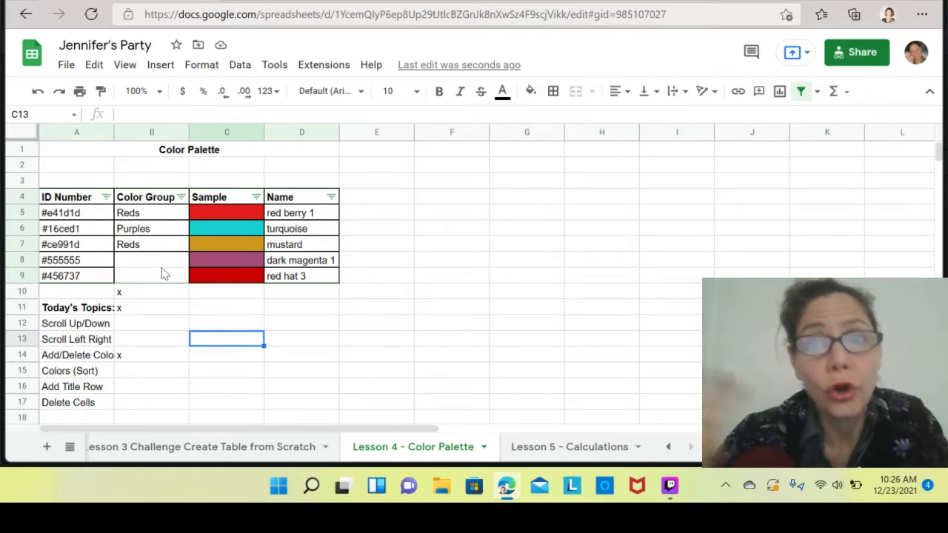
# - Apply borders on all sides to the empty Color Group cells B8:B9
pyautogui.moveTo(146, 264); pyautogui.dragTo(140, 276)
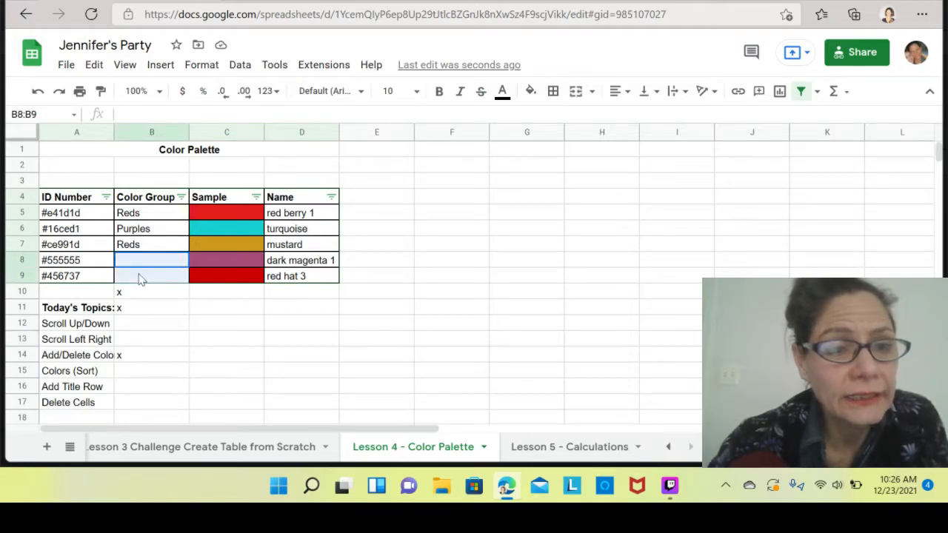
pyautogui.click(554, 92)
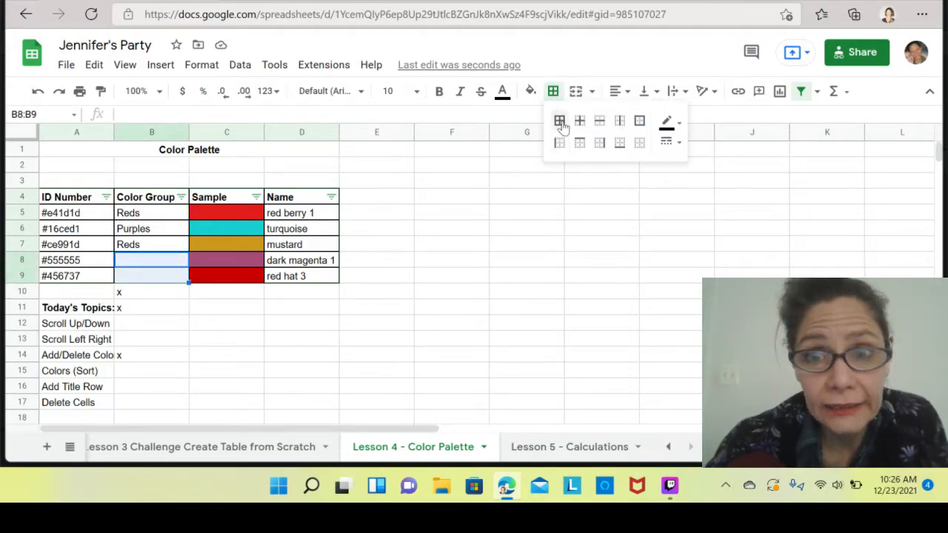
pyautogui.click(560, 120)
pyautogui.click(392, 346)
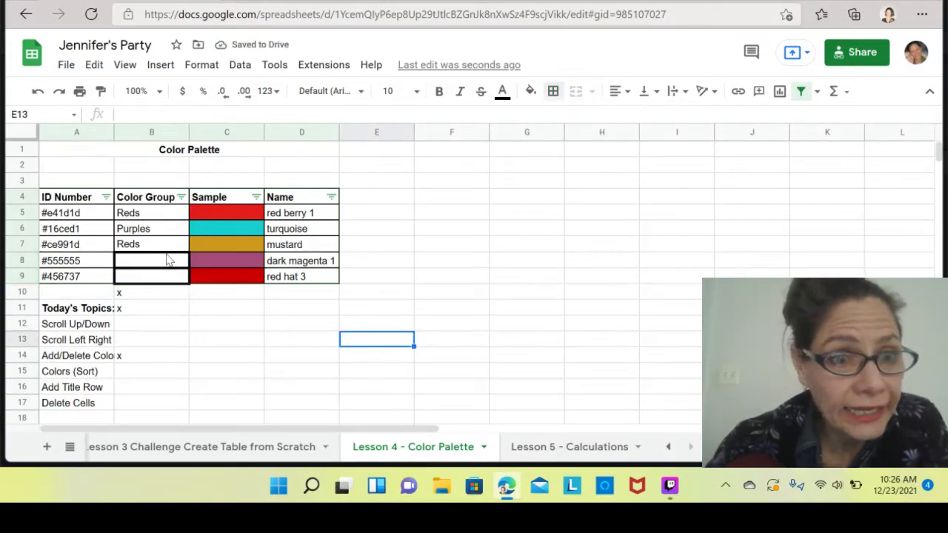
# - Change the border style of cells B8:B9 to a thin line and reapply it to all sides
pyautogui.moveTo(163, 267); pyautogui.dragTo(159, 282)
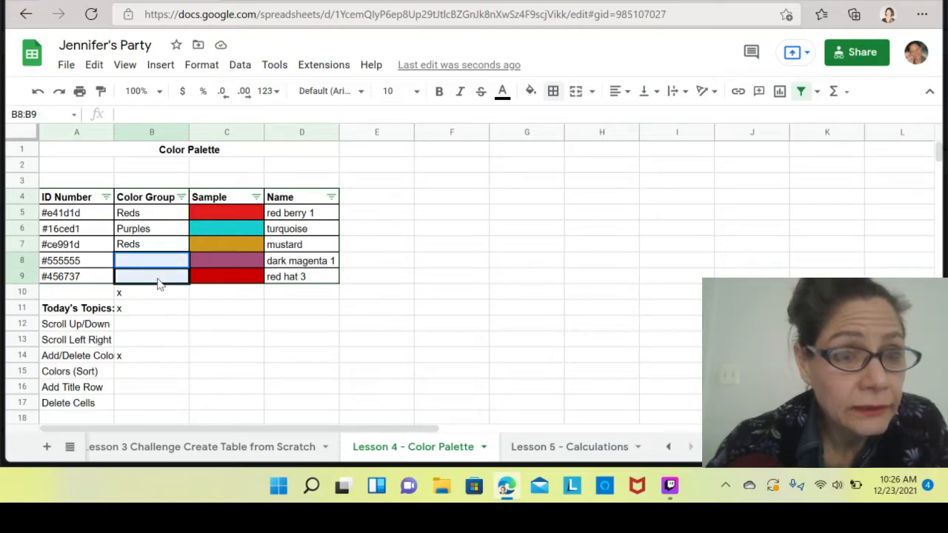
pyautogui.click(552, 92)
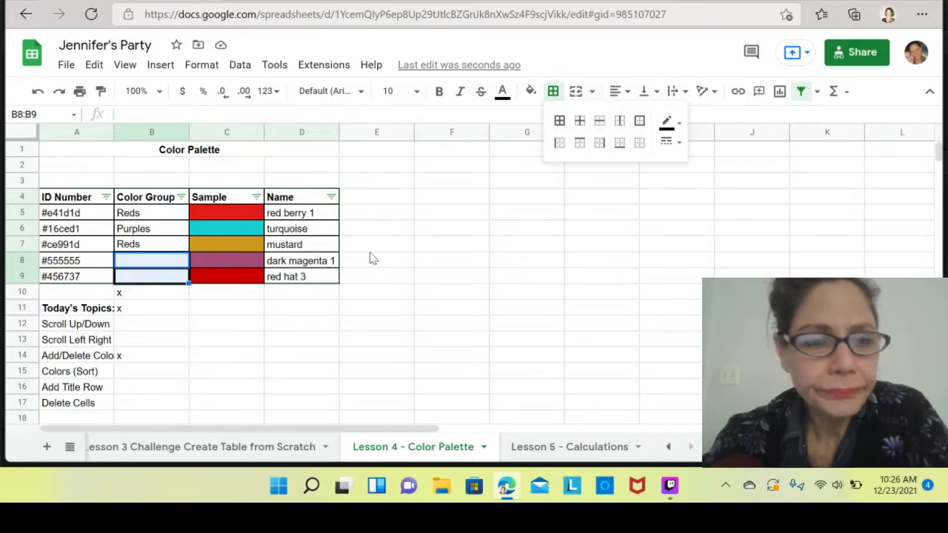
pyautogui.click(669, 151)
pyautogui.click(695, 169)
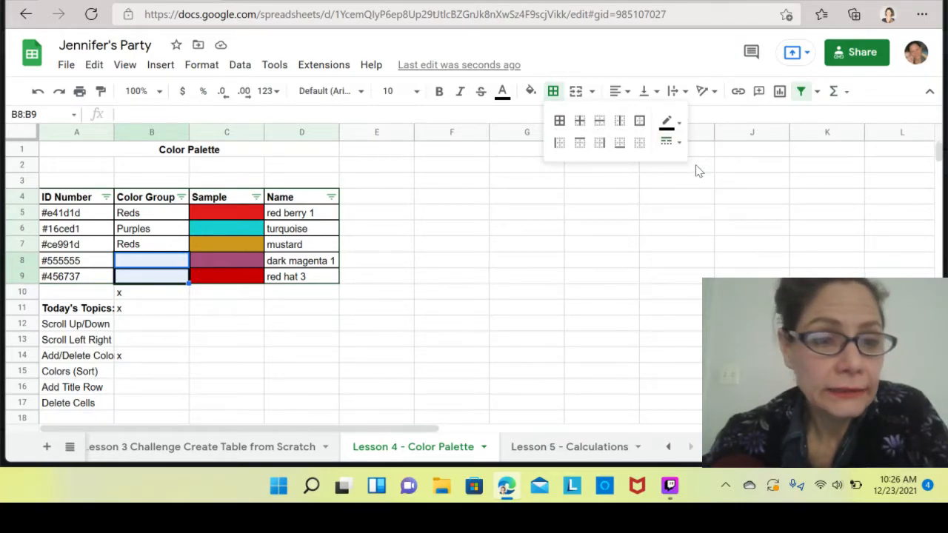
pyautogui.click(560, 123)
pyautogui.click(459, 296)
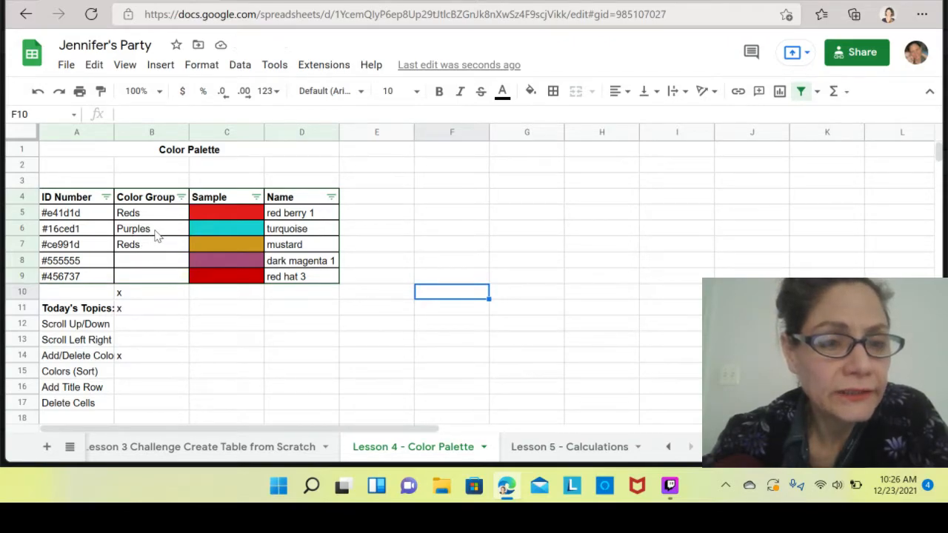
# - Copy the Purples and Reds entries from cells B6:B7 into cells B8:B9
pyautogui.moveTo(158, 234); pyautogui.dragTo(149, 245)
pyautogui.hotkey('ctrl', 'c')
pyautogui.click(133, 259)
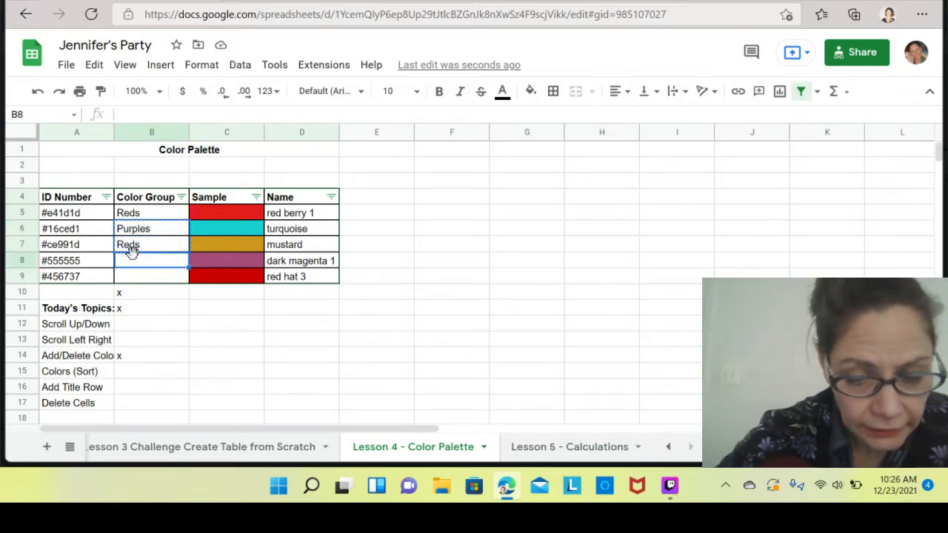
pyautogui.hotkey('ctrl', 'v')
# - Enter Blues in cell B6 and Greens in cell B7 of the Color Group column
pyautogui.click(157, 234)
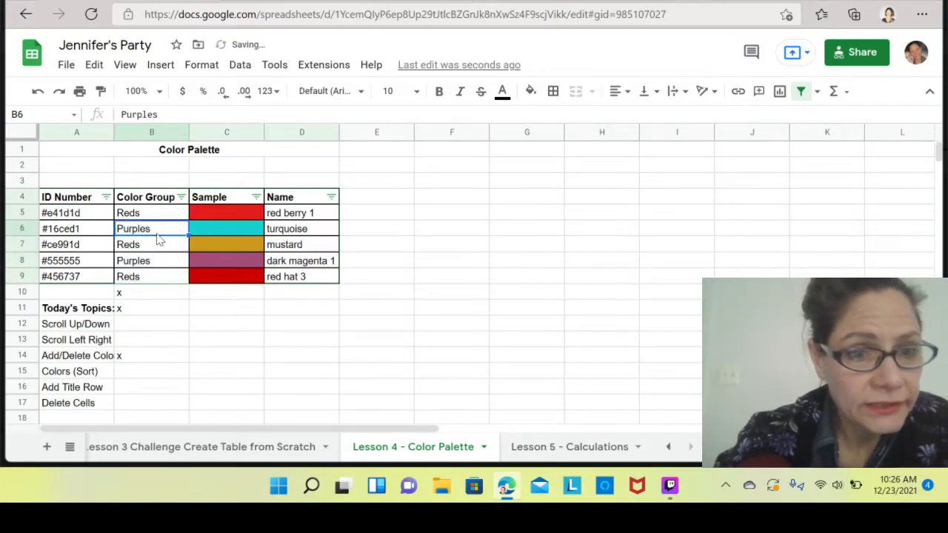
pyautogui.write('Blues')
pyautogui.click(158, 250)
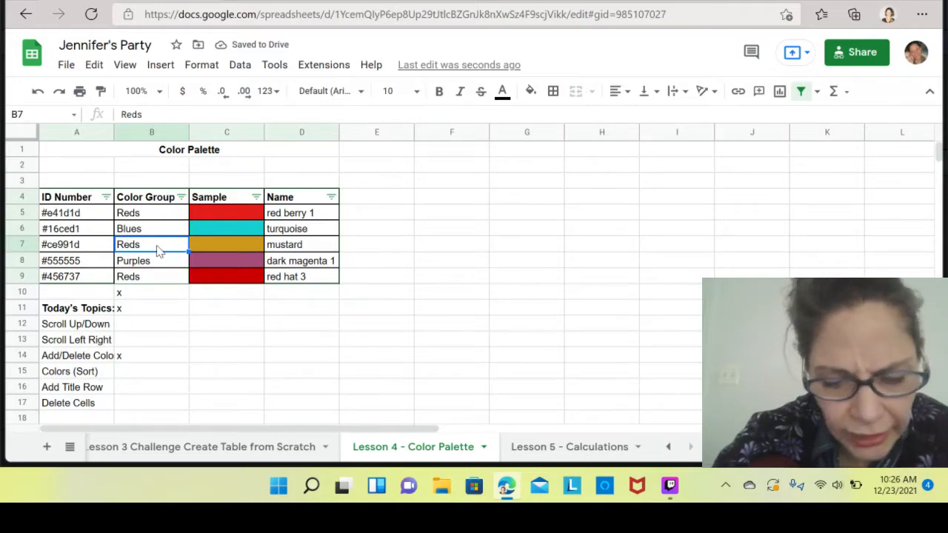
pyautogui.write('Greens')
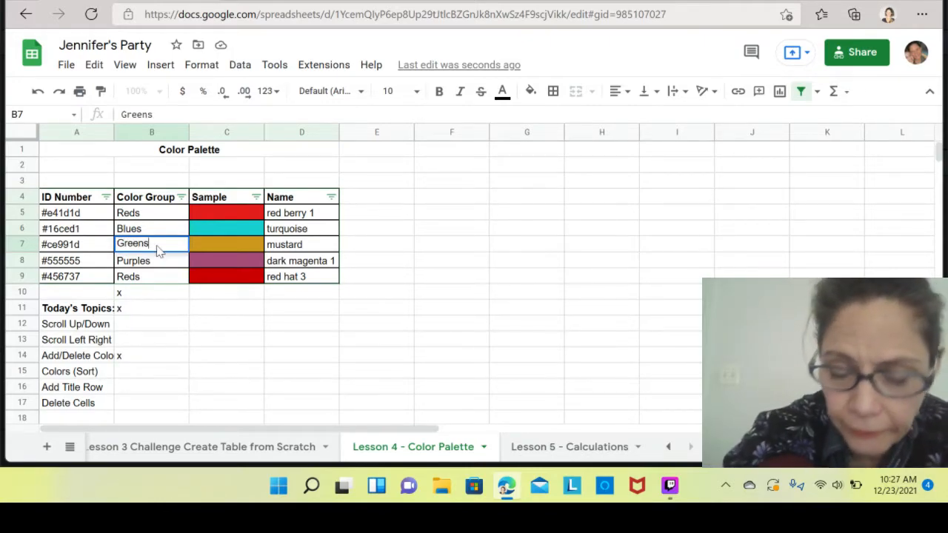
pyautogui.press('Return')
# - Enter Violets in cell B8 as the color group for dark magenta 1
pyautogui.write('\\')
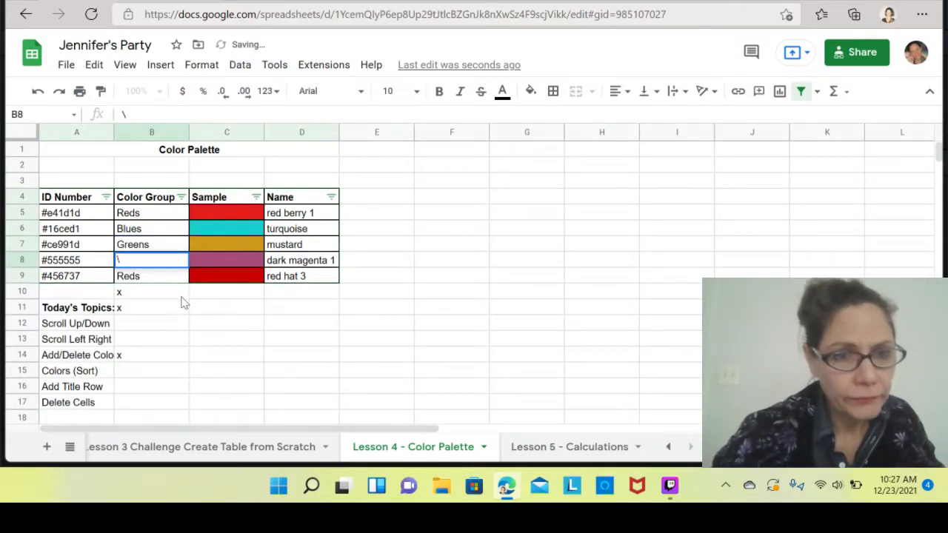
pyautogui.click(177, 296)
pyautogui.click(156, 264)
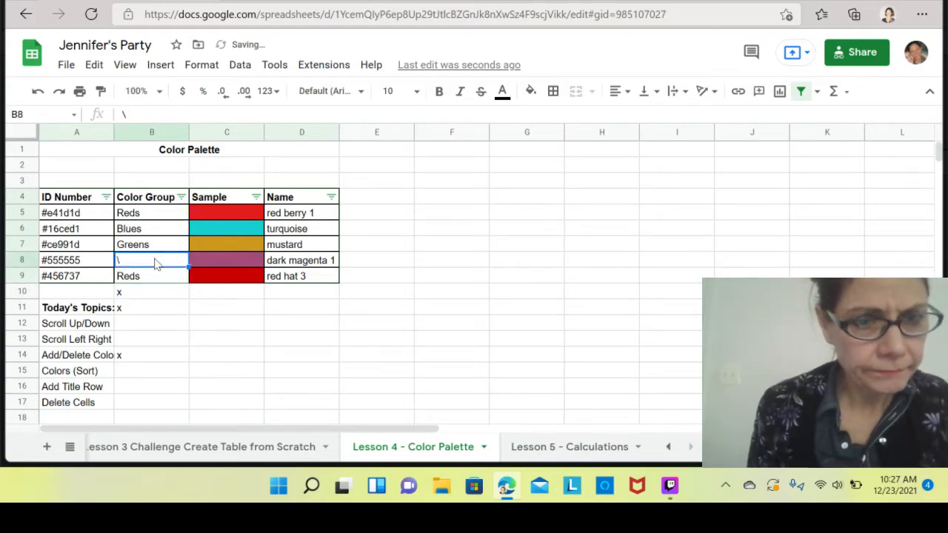
pyautogui.write('Vi')
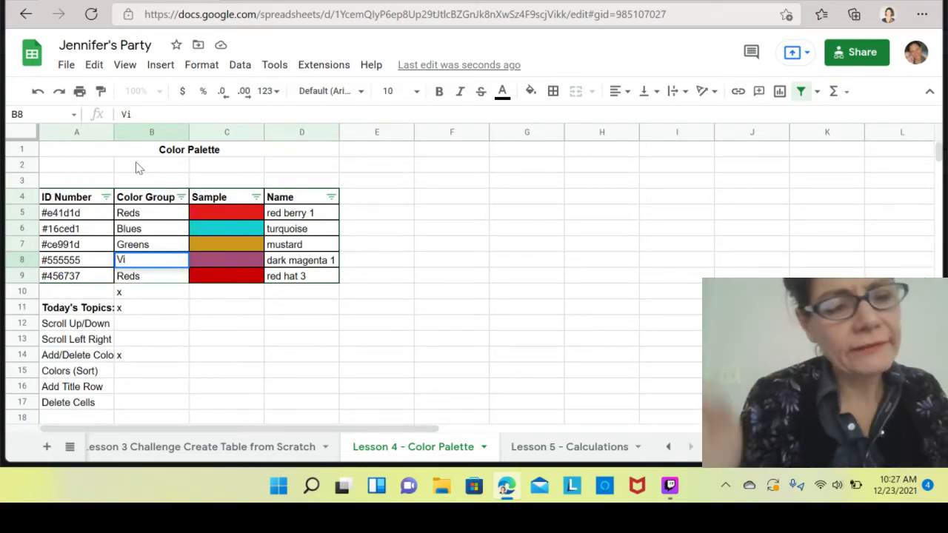
pyautogui.write('ets')
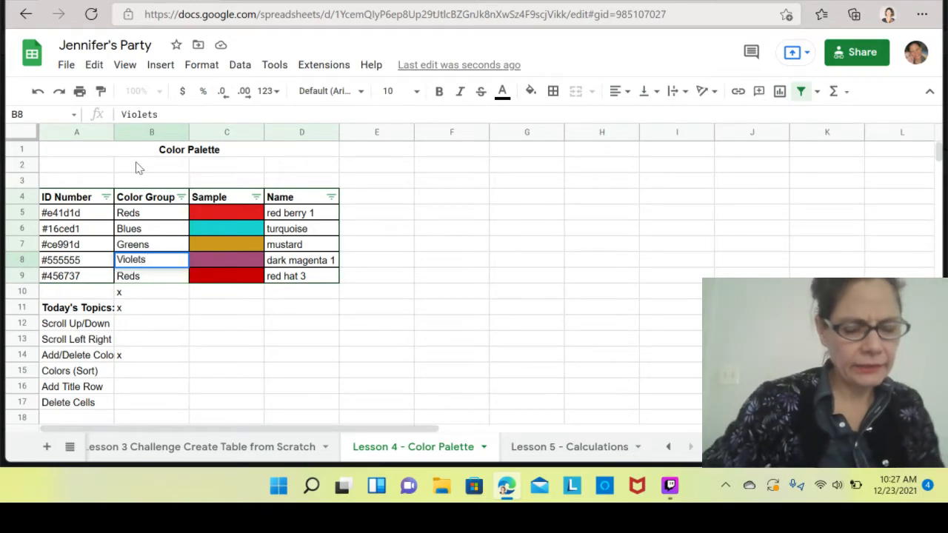
pyautogui.click(385, 231)
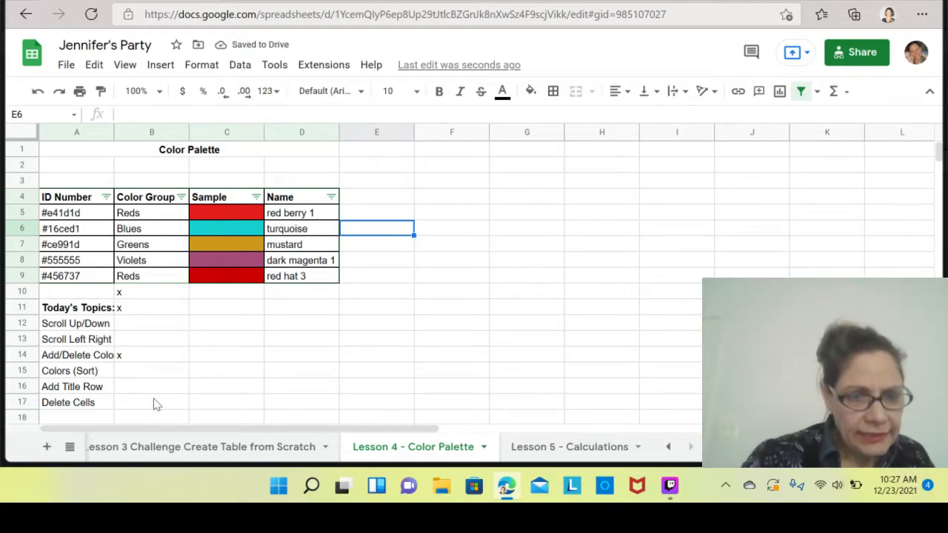
# - Mark the Delete Cells and Add Title Row topics with an x in cells B17 and B16
pyautogui.click(155, 406)
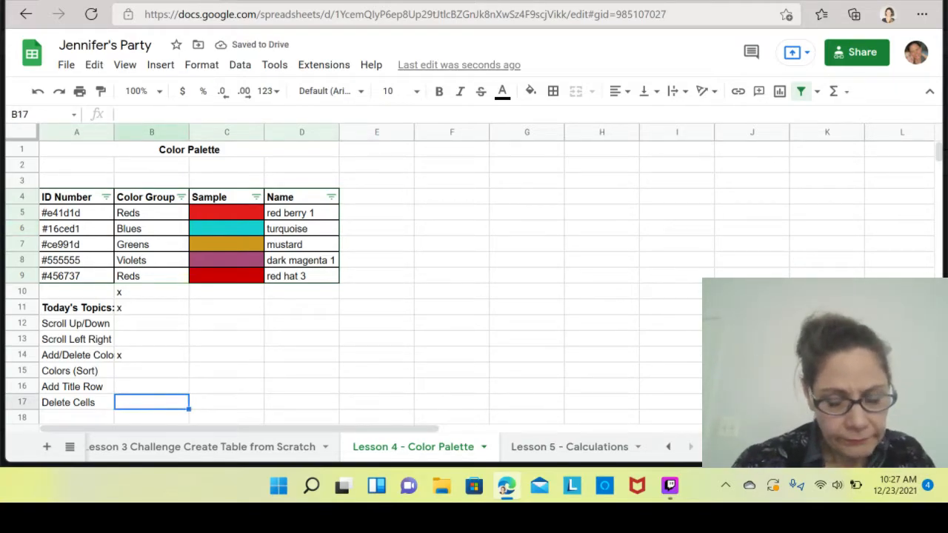
pyautogui.write('x')
pyautogui.click(144, 391)
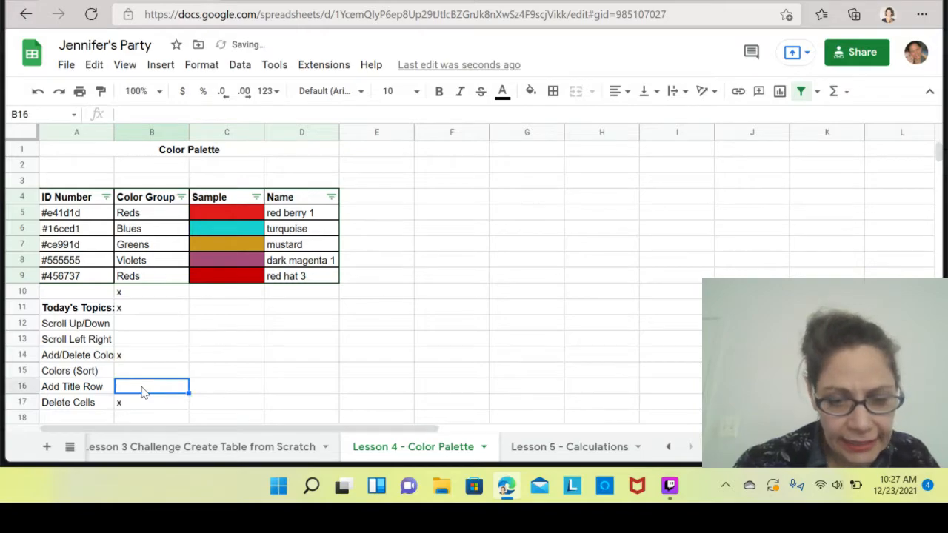
pyautogui.write('x')
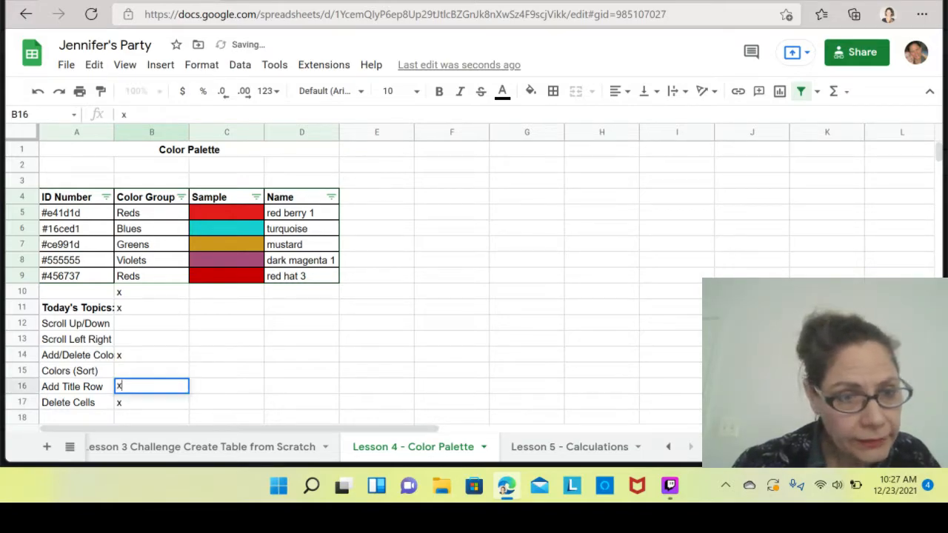
pyautogui.click(326, 370)
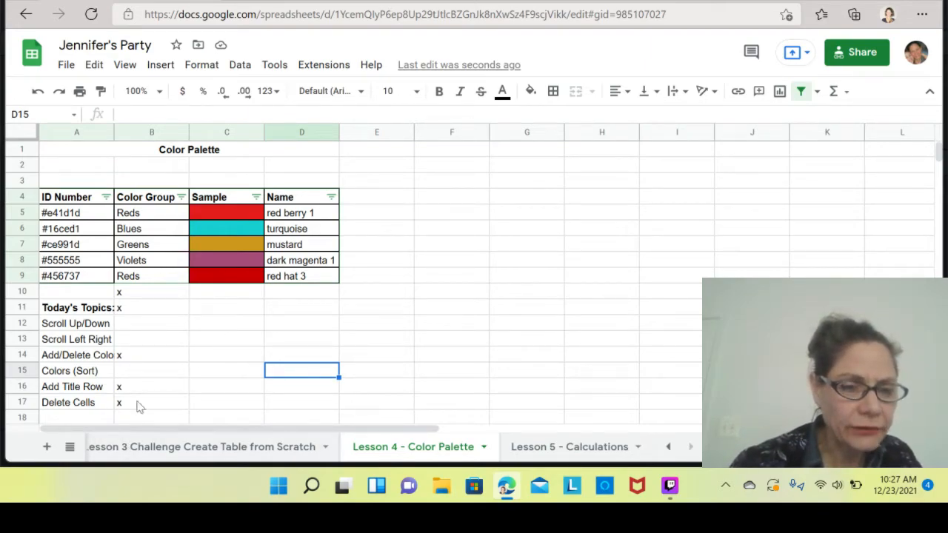
# - Clear the x marks from cells B10, B11, B14, B16 and B17 beside the topic checklist
pyautogui.click(137, 297)
pyautogui.press('Delete')
pyautogui.click(137, 310)
pyautogui.press('Delete')
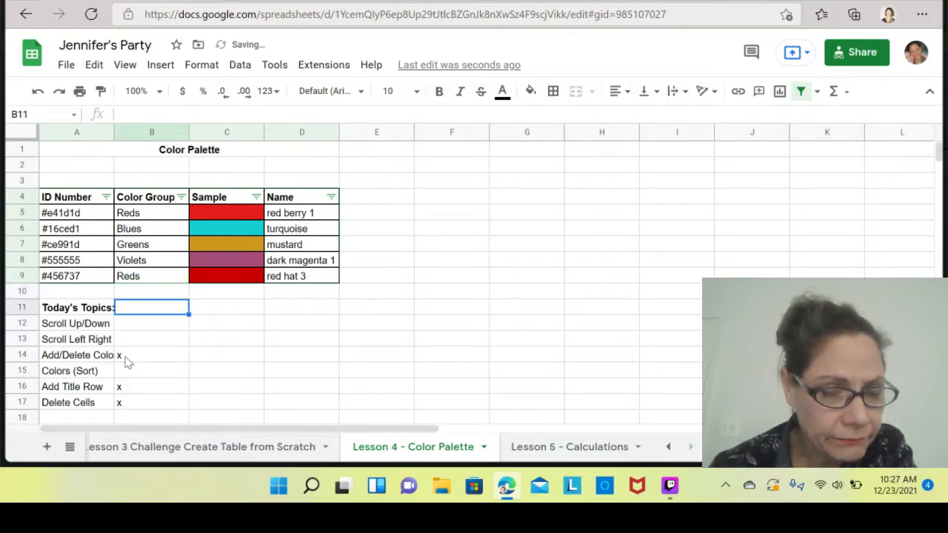
pyautogui.click(128, 361)
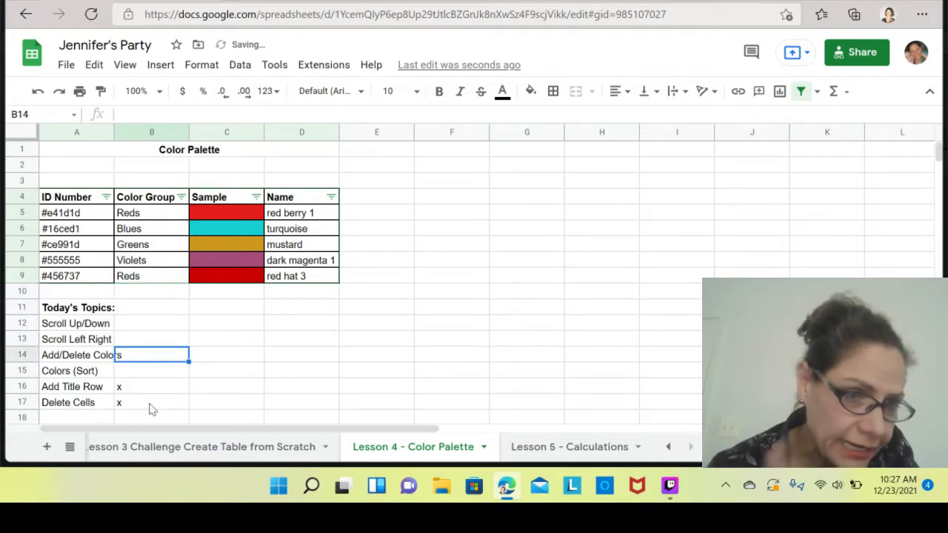
pyautogui.click(155, 384)
pyautogui.press('Delete')
pyautogui.click(148, 407)
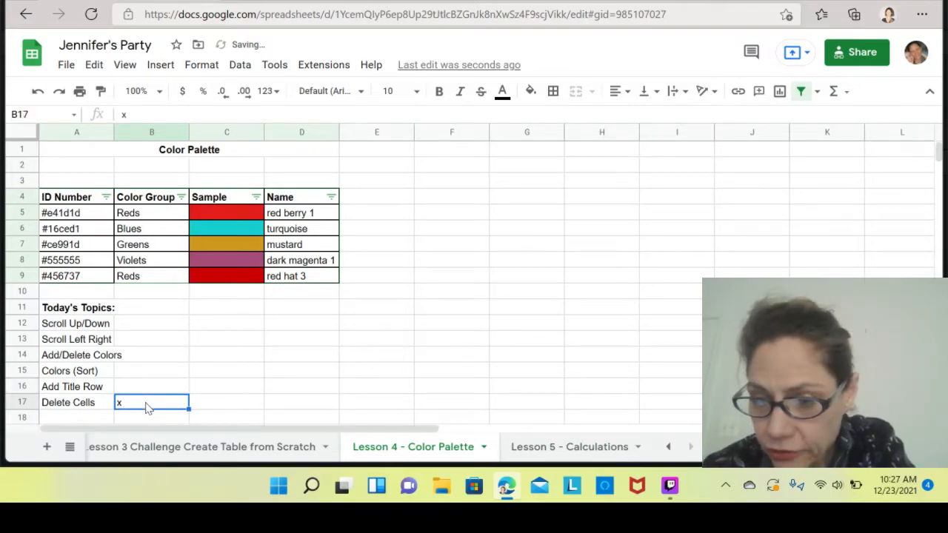
pyautogui.press('Delete')
# - Mark Scroll Up/Down, Scroll Left Right, Add Title Row and Delete Cells with an x in cells B12, B13, B16 and B17
pyautogui.click(155, 328)
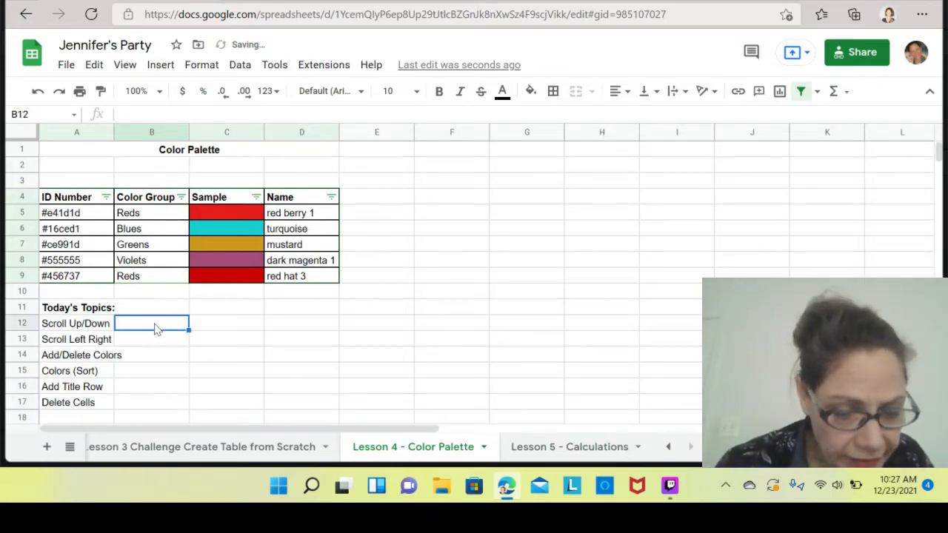
pyautogui.write('x')
pyautogui.click(154, 345)
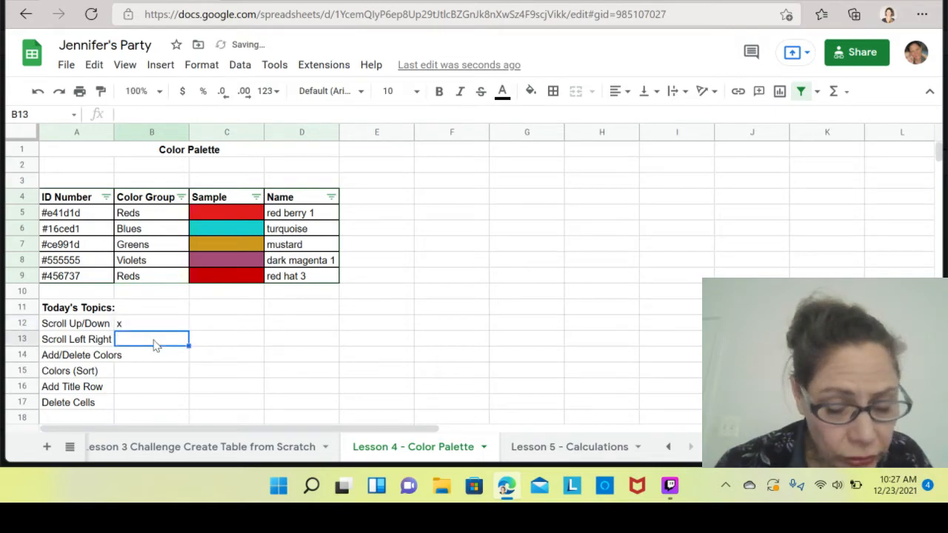
pyautogui.write('x')
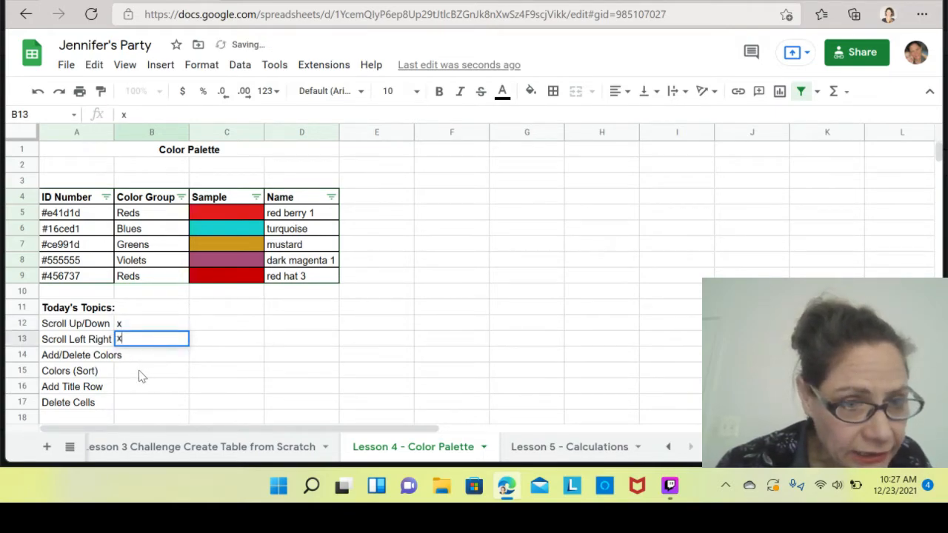
pyautogui.click(134, 391)
pyautogui.write('x')
pyautogui.click(129, 403)
pyautogui.write('x')
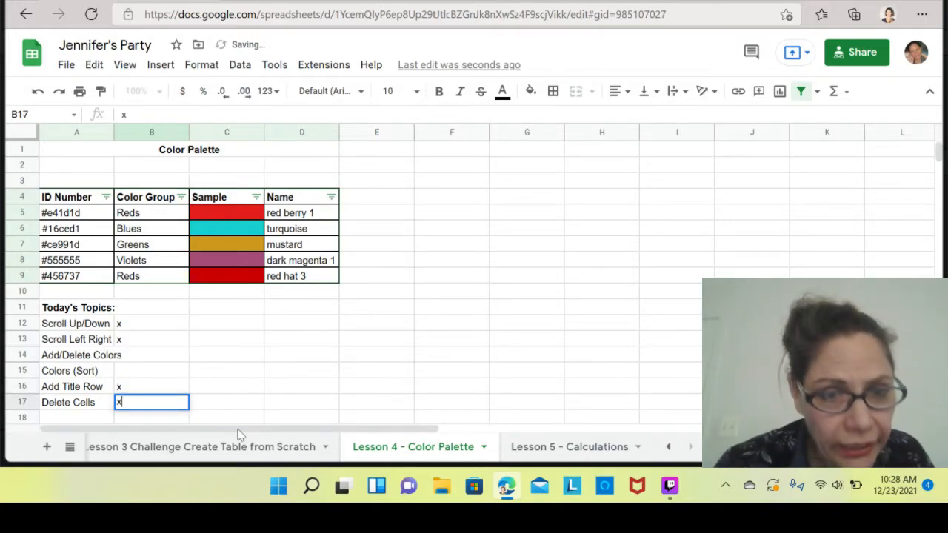
pyautogui.click(375, 375)
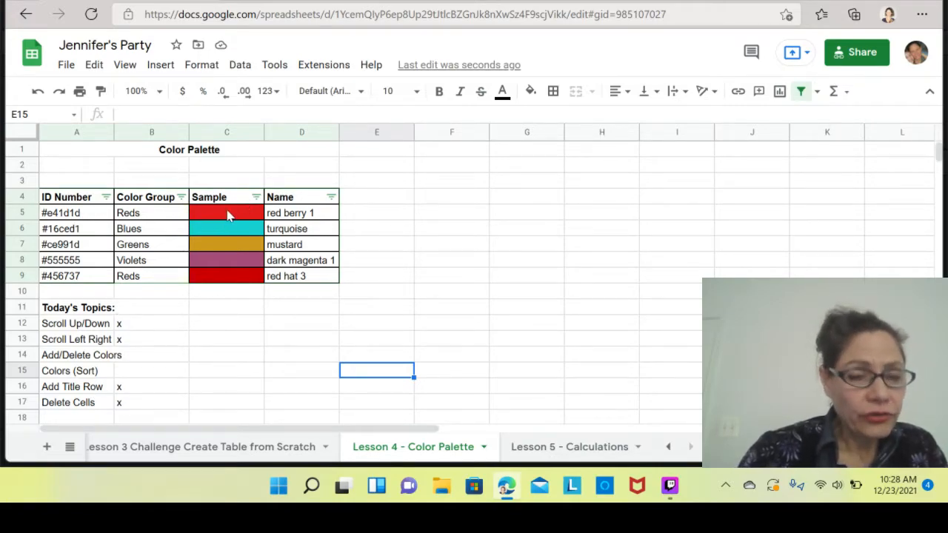
# - Examine the Delete options offered for the mustard and dark magenta sample cells C7:C8 without applying any
pyautogui.moveTo(225, 249); pyautogui.dragTo(223, 265)
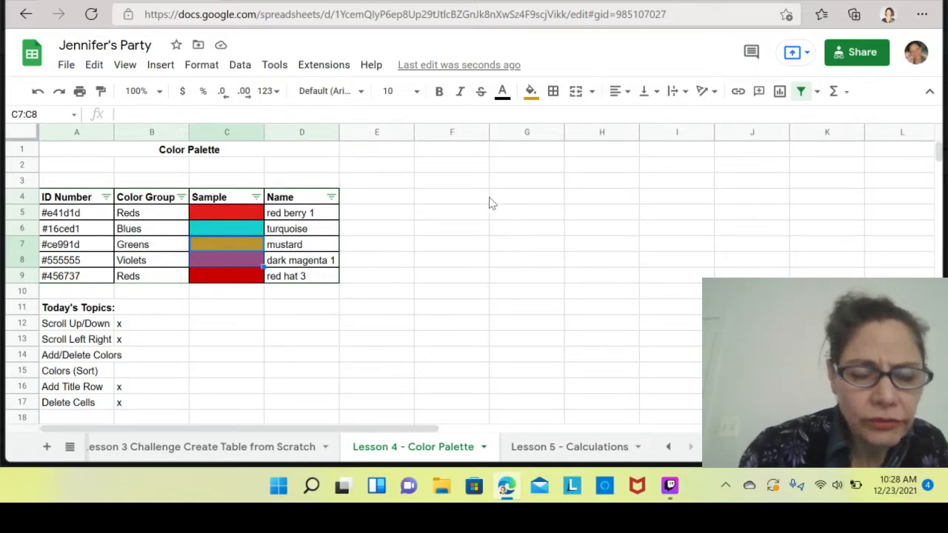
pyautogui.click(94, 65)
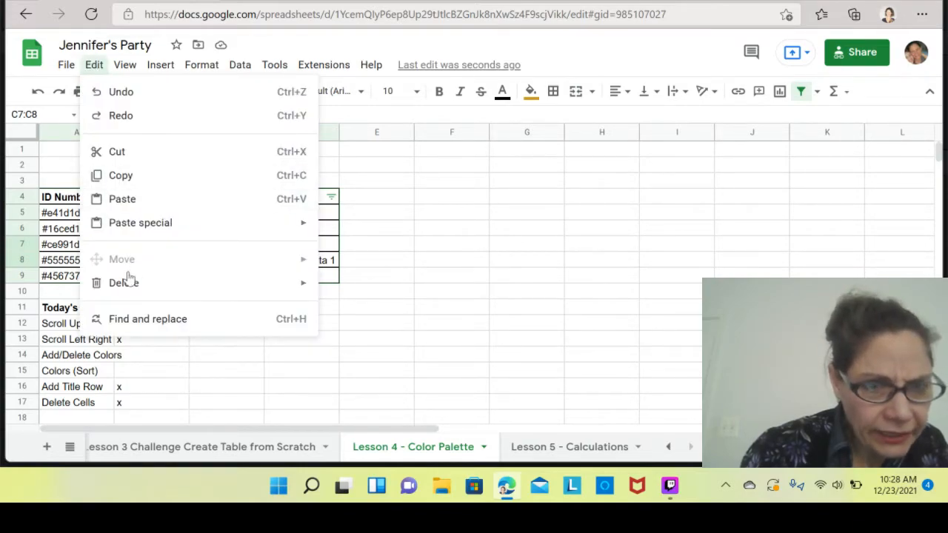
pyautogui.moveTo(126, 285)
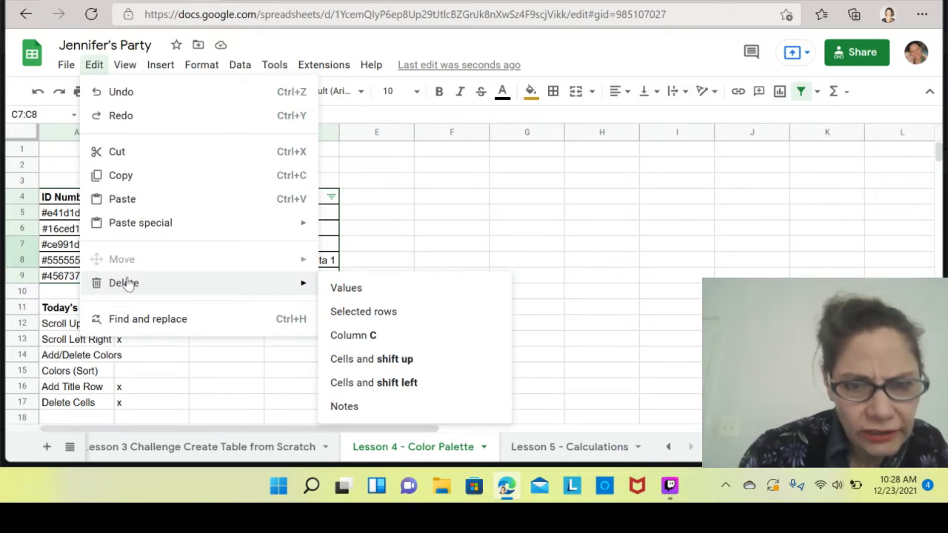
pyautogui.click(769, 230)
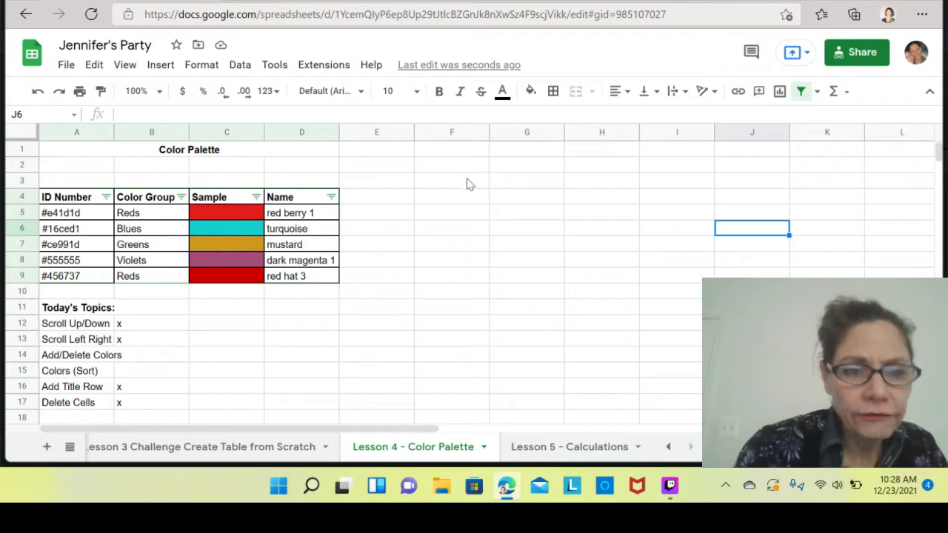
# - Reset the fill color of sample cells C7:C8 and undo the reset
pyautogui.moveTo(228, 252); pyautogui.dragTo(219, 267)
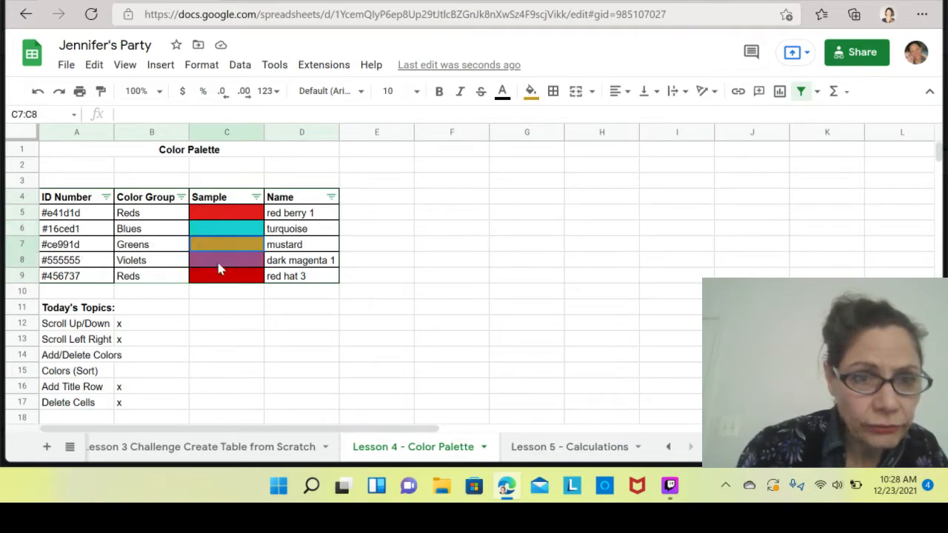
pyautogui.click(533, 91)
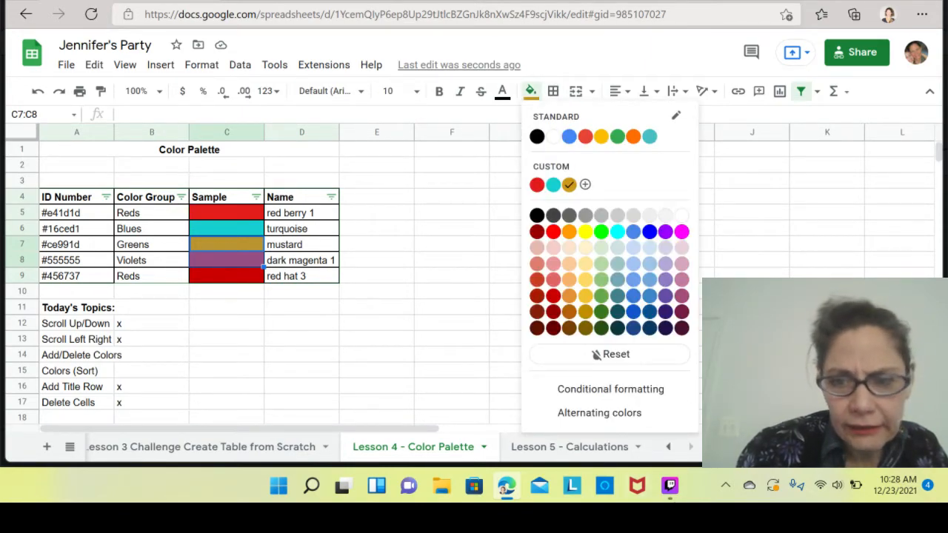
pyautogui.click(626, 358)
pyautogui.click(478, 355)
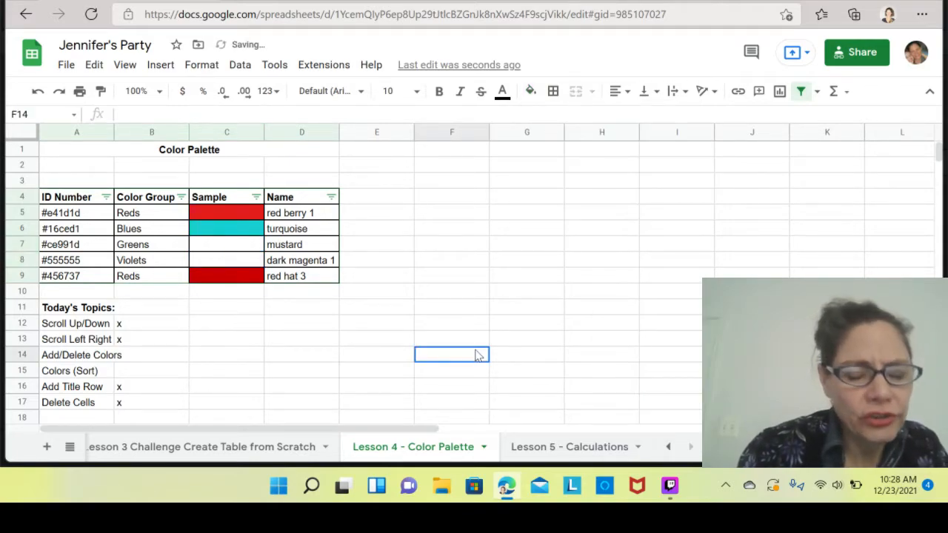
pyautogui.click(38, 91)
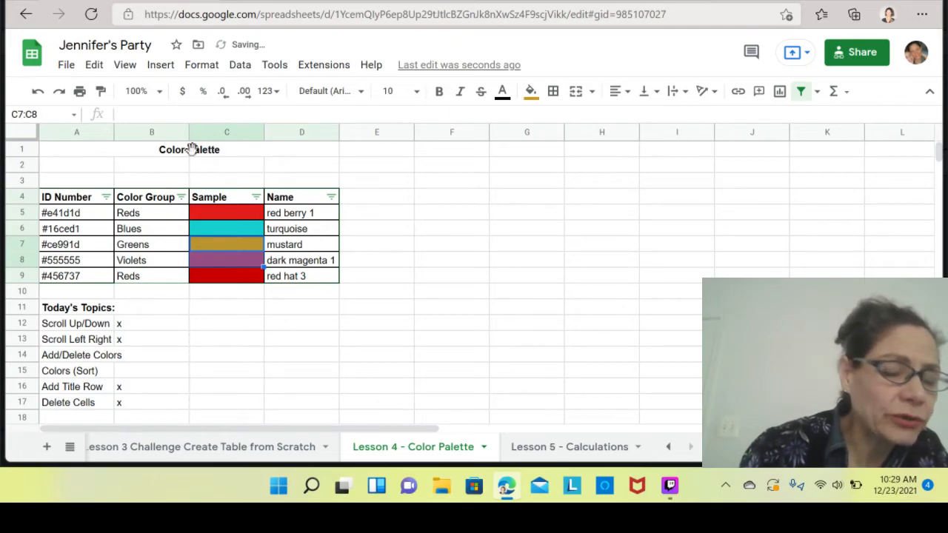
pyautogui.click(418, 217)
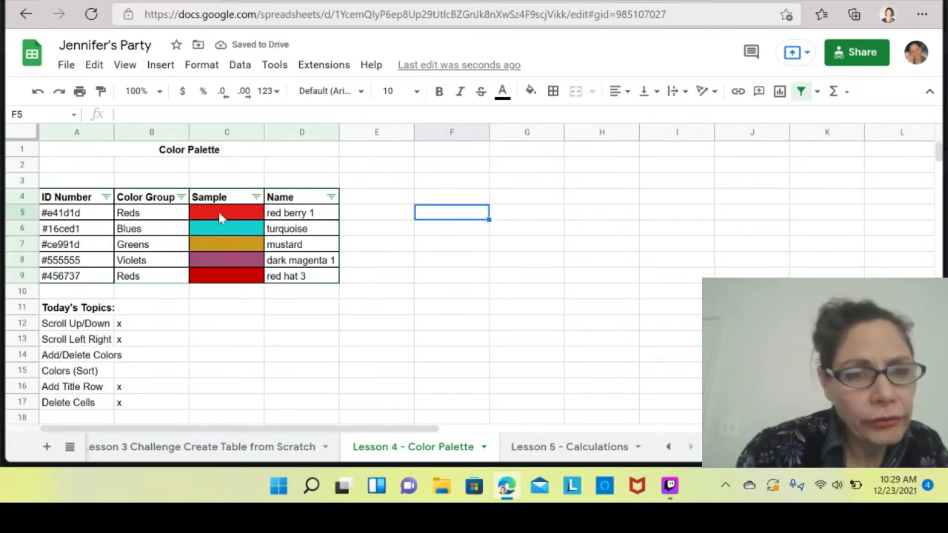
# - Fill the mustard and dark magenta sample cells C7:C8 with white
pyautogui.moveTo(219, 248); pyautogui.dragTo(214, 261)
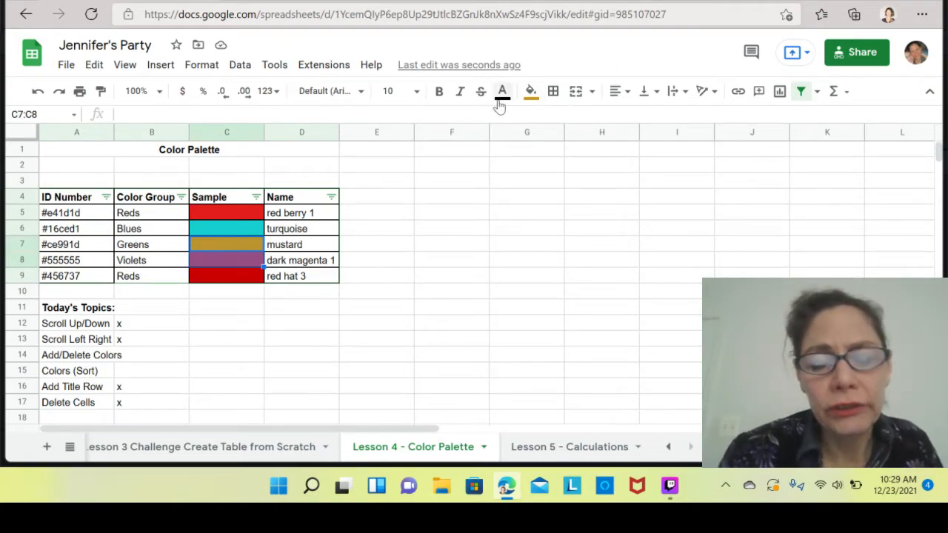
pyautogui.click(531, 91)
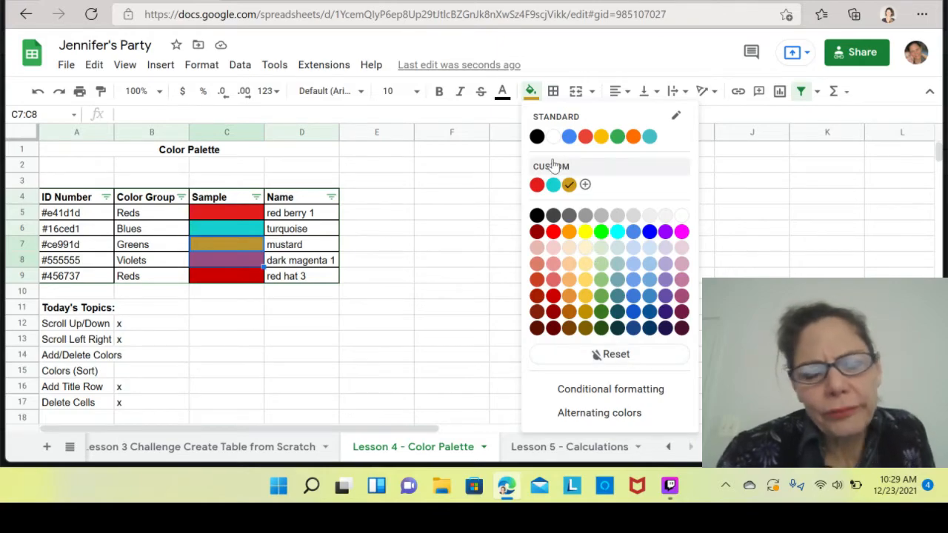
pyautogui.click(552, 136)
pyautogui.click(374, 270)
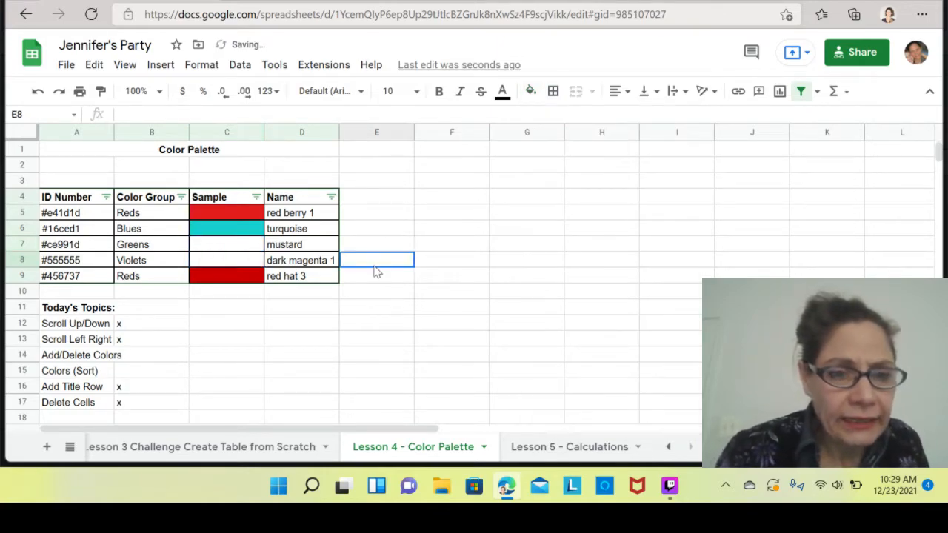
# - Enter the test text kfhd;ljd in cell C7 and erase it again
pyautogui.click(228, 251)
pyautogui.write('kfhd;ljd')
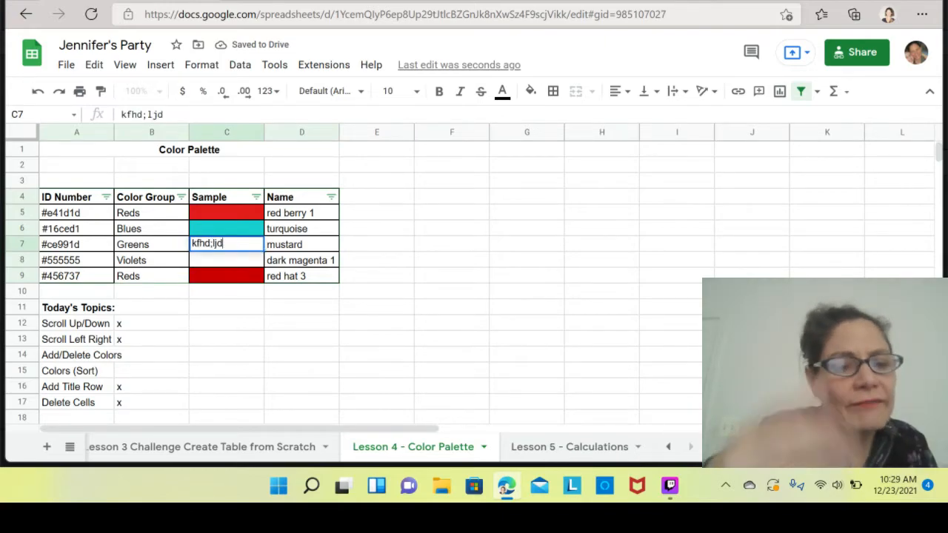
pyautogui.press('BackSpace')
pyautogui.press('BackSpace')
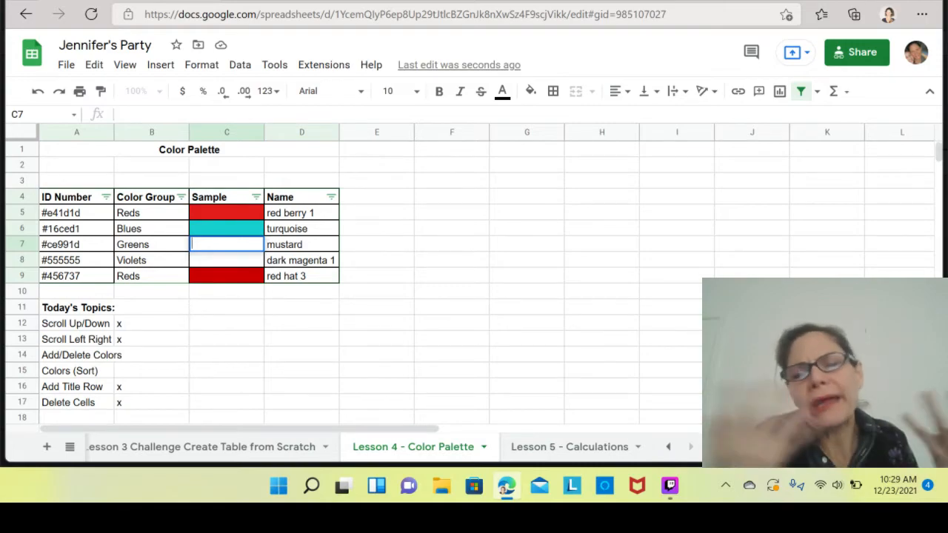
pyautogui.click(391, 265)
# - Reset the white fill of cells C7:C8, and undo back to the mustard and dark magenta fills
pyautogui.click(211, 249)
pyautogui.moveTo(211, 251); pyautogui.dragTo(213, 265)
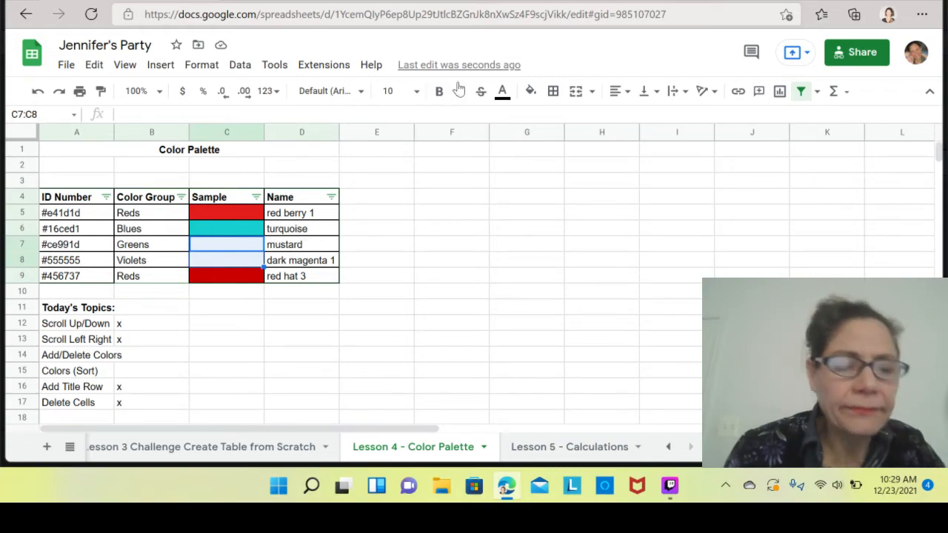
pyautogui.click(531, 92)
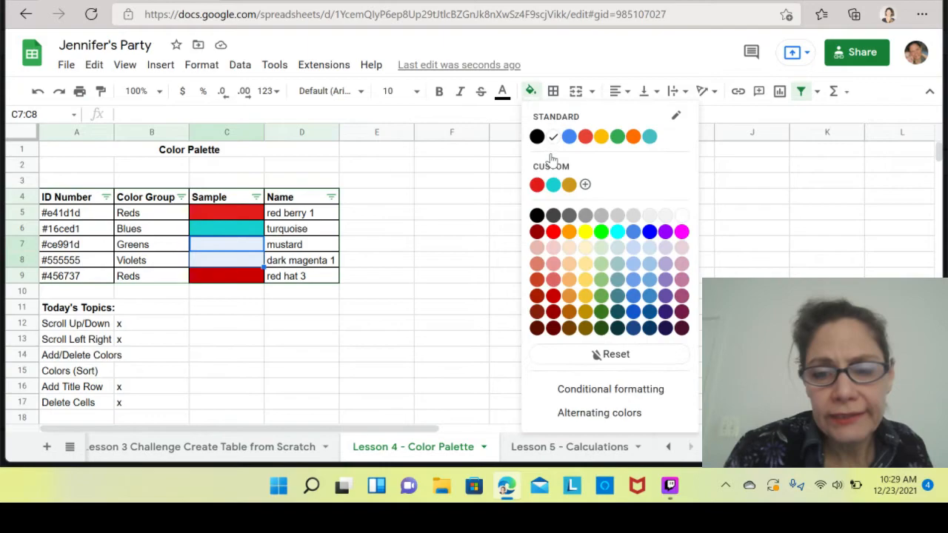
pyautogui.click(617, 355)
pyautogui.click(479, 344)
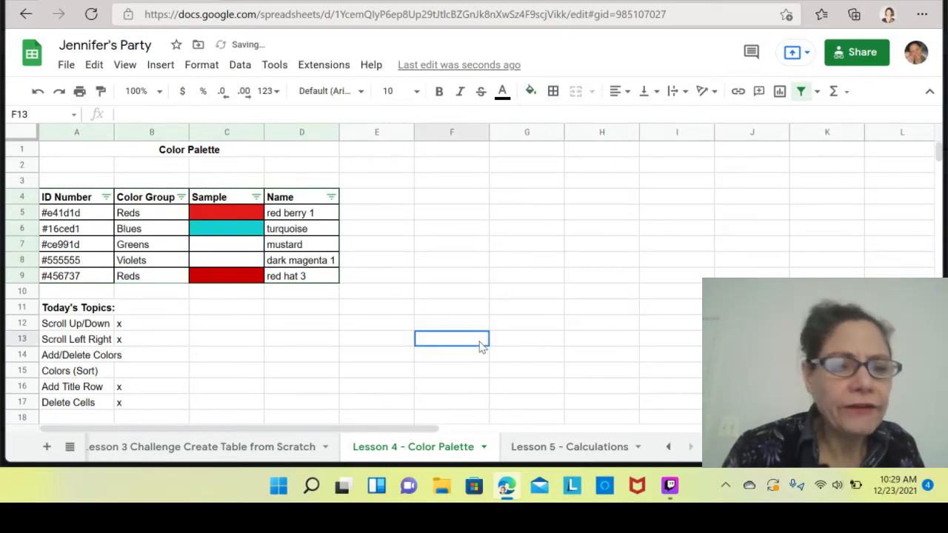
pyautogui.click(37, 91)
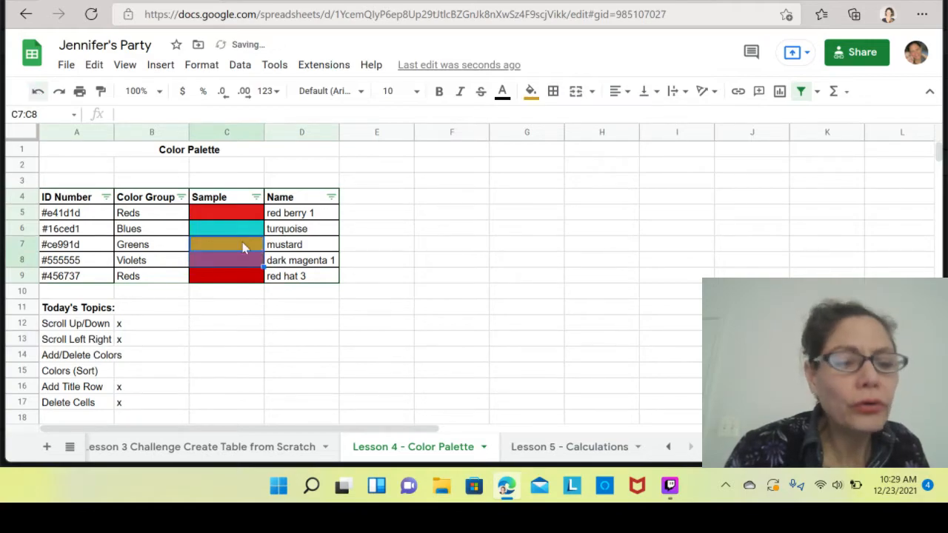
pyautogui.click(411, 281)
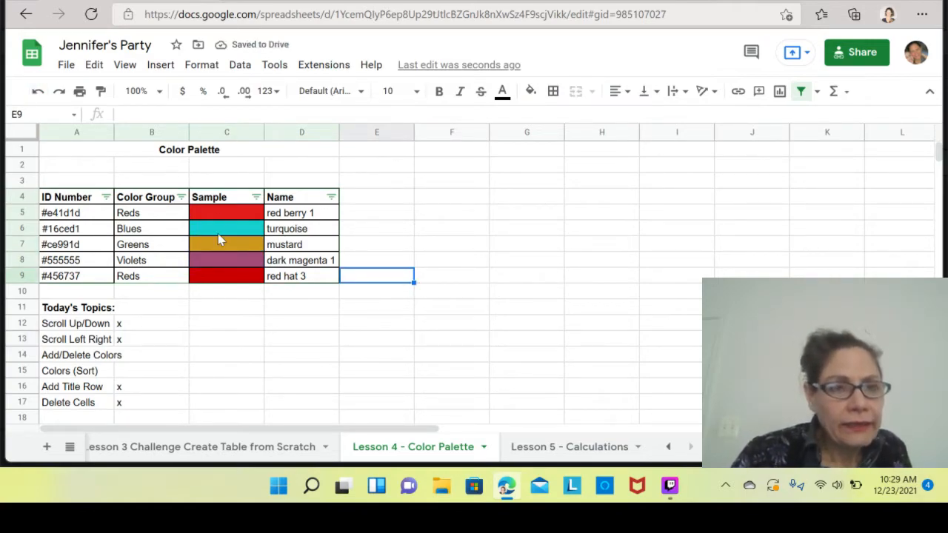
# - Try yellow and orange as the text color of Blues in cell B6
pyautogui.click(138, 231)
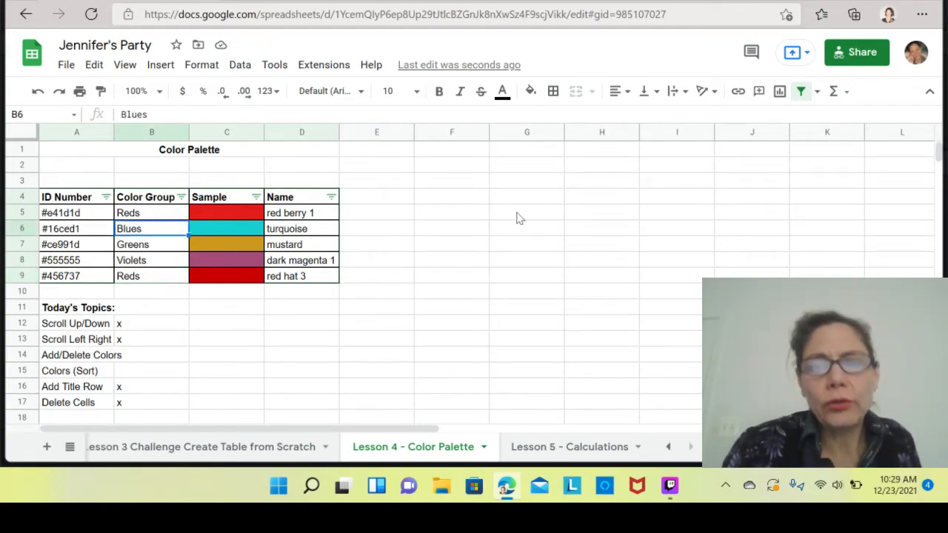
pyautogui.click(503, 93)
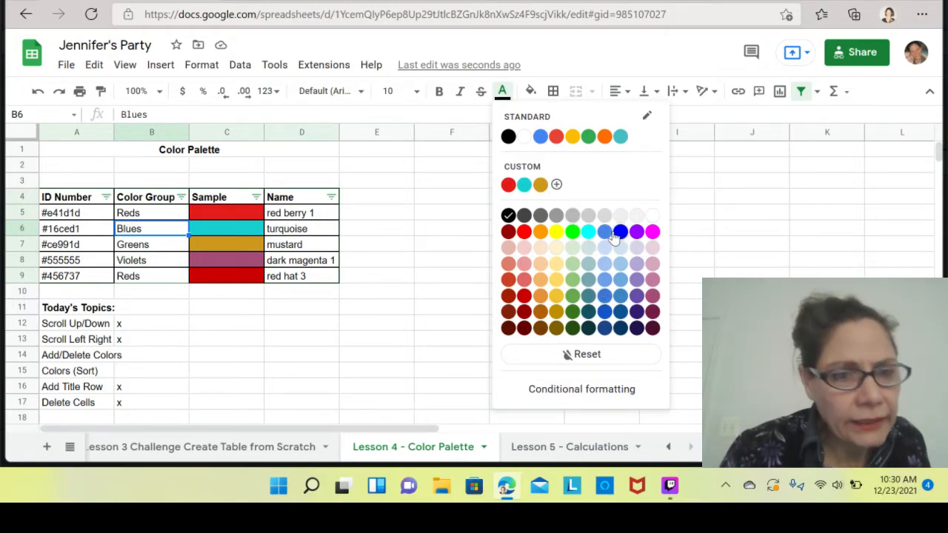
pyautogui.click(556, 232)
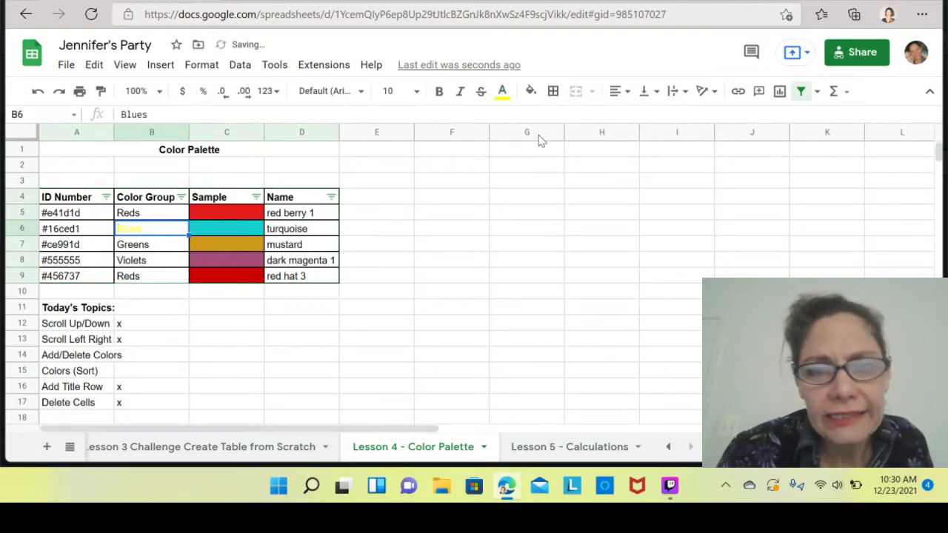
pyautogui.click(503, 92)
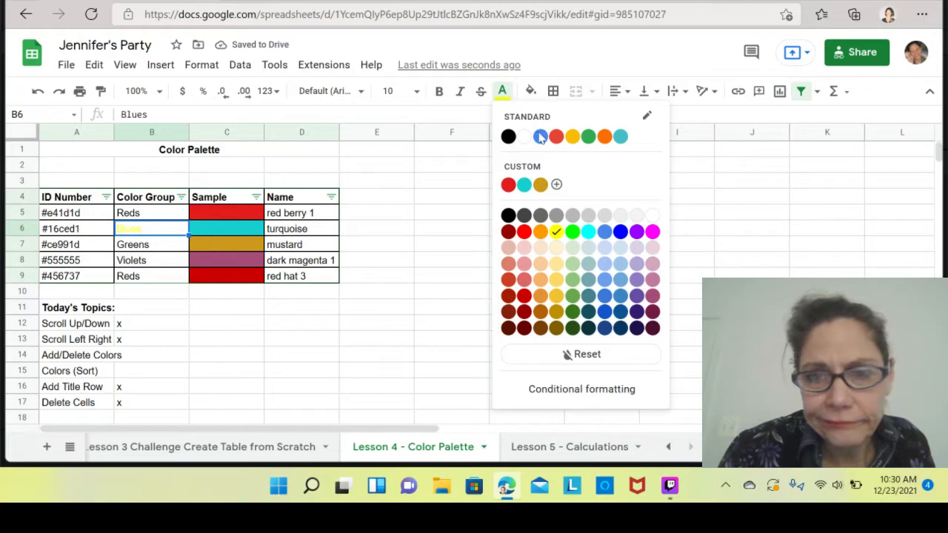
pyautogui.click(605, 138)
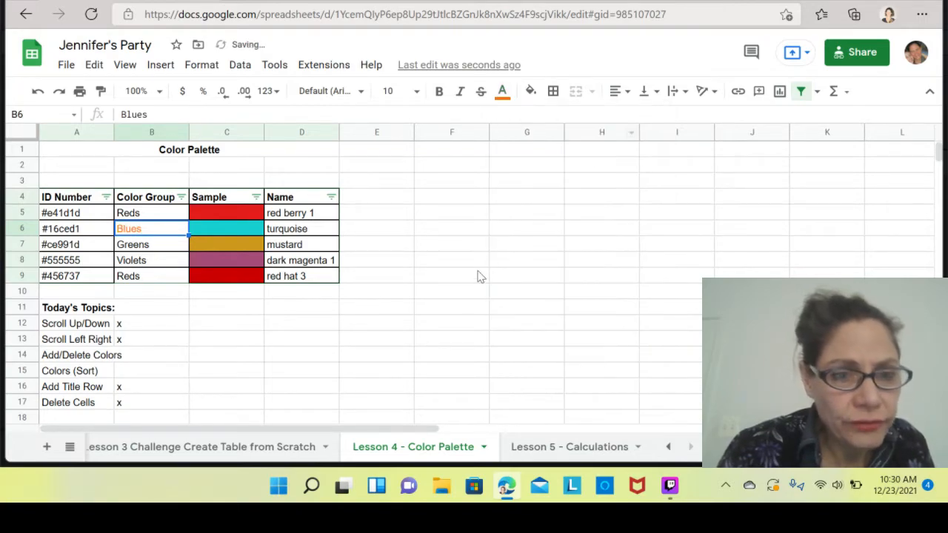
# - Set the text color of Blues in cell B6 to blue
pyautogui.click(503, 92)
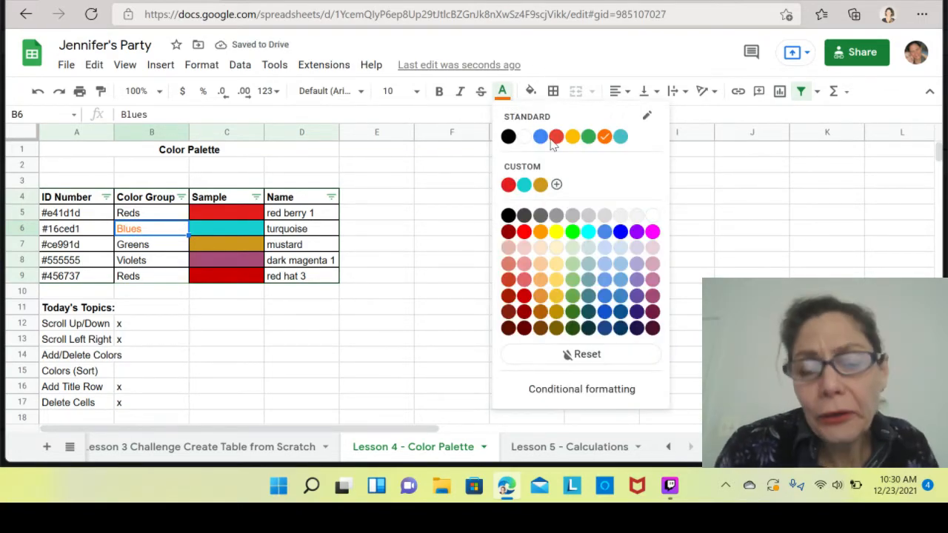
pyautogui.click(620, 235)
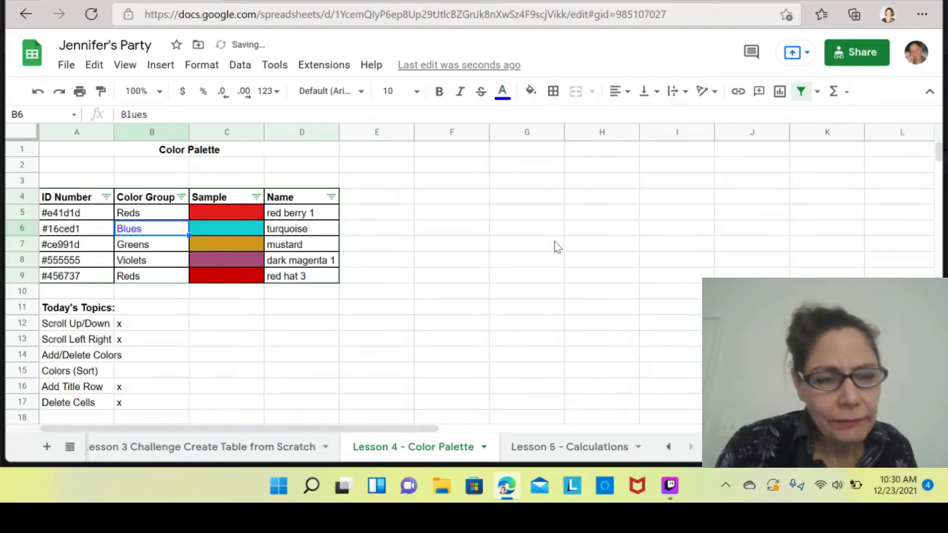
pyautogui.click(506, 261)
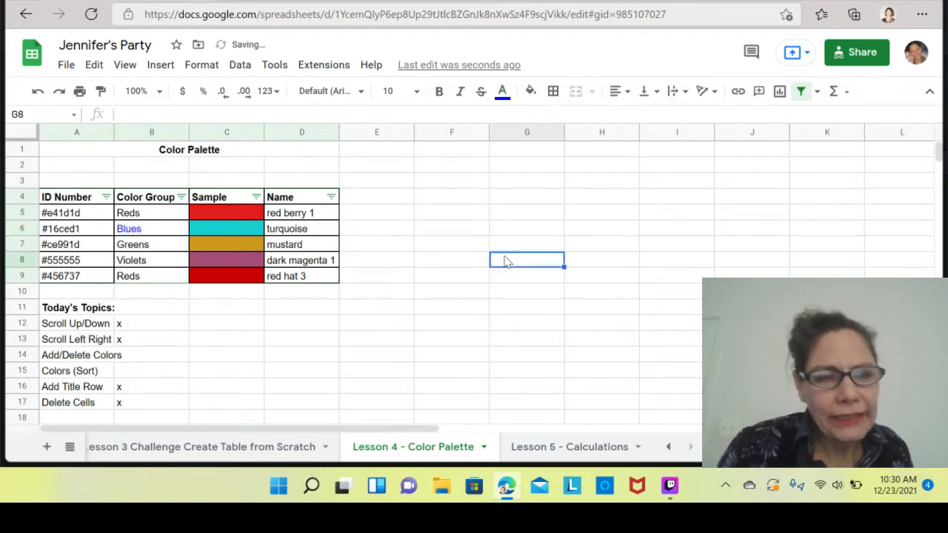
# - Make the text Blues in cell B6 bold and remove the bold again
pyautogui.click(143, 233)
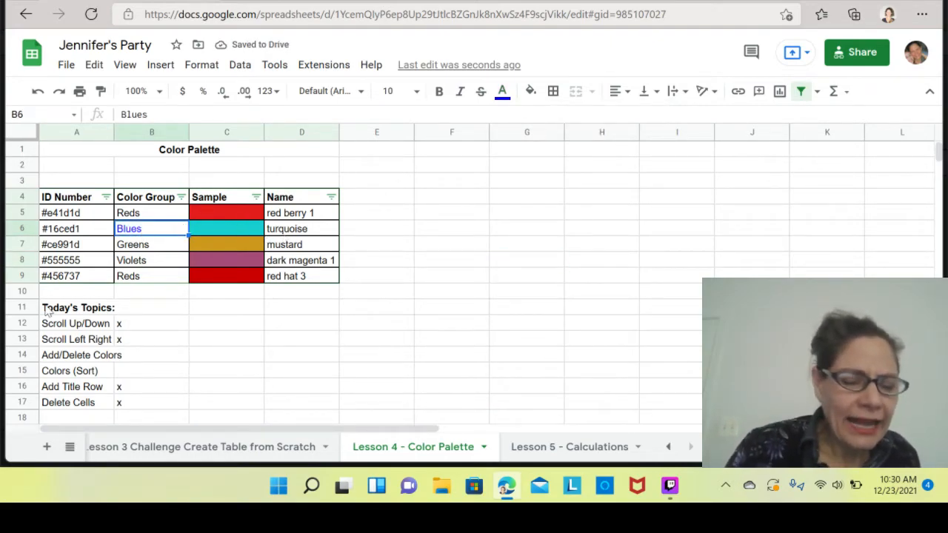
pyautogui.click(440, 91)
pyautogui.click(434, 269)
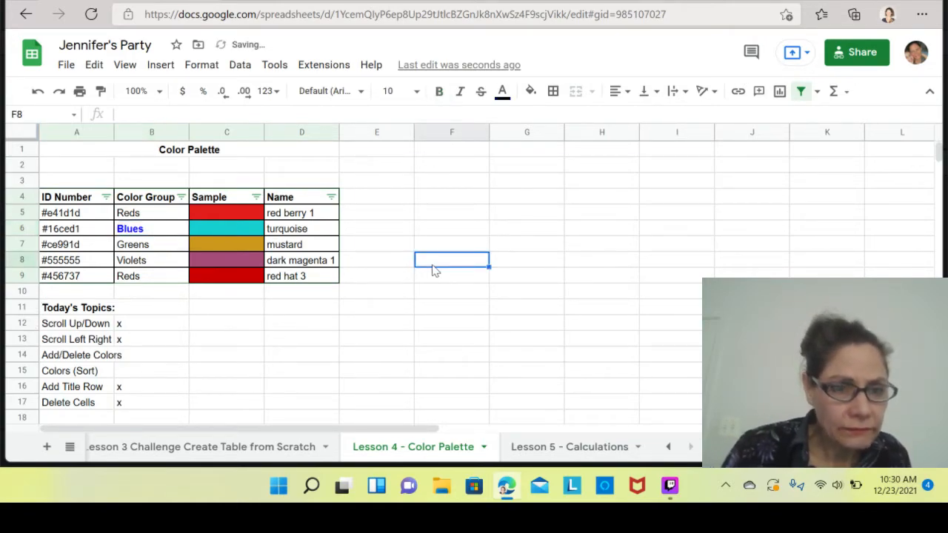
pyautogui.click(158, 234)
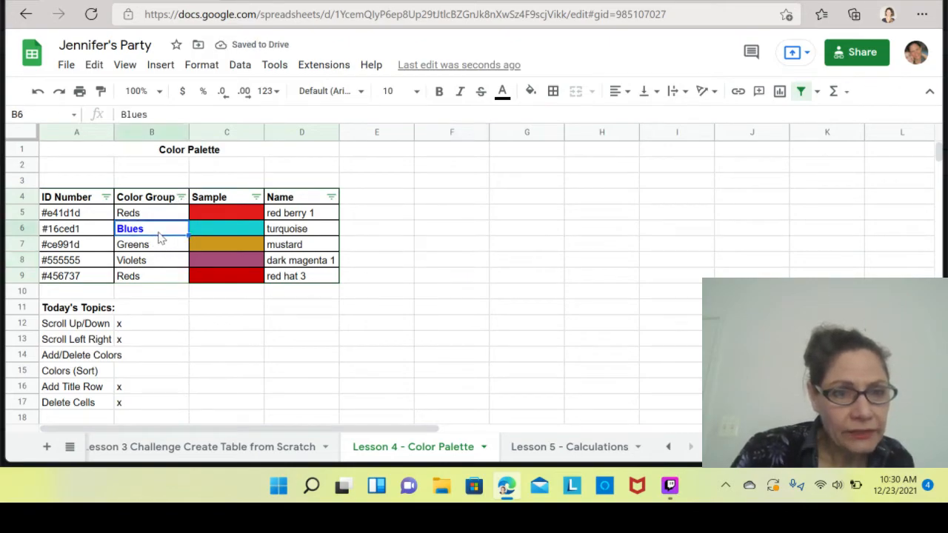
pyautogui.click(439, 91)
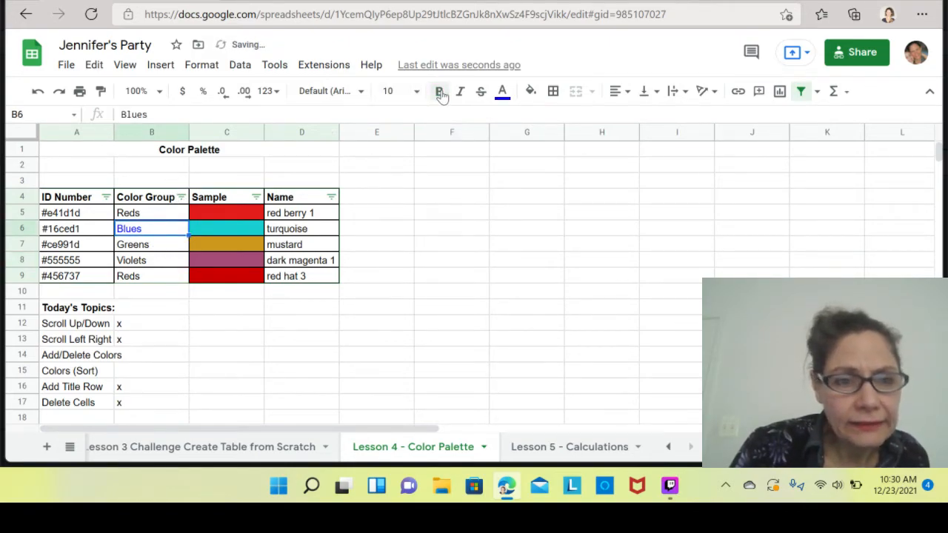
# - Undo the bold and text color changes made to Blues in cell B6, back to black text
pyautogui.click(37, 91)
pyautogui.click(38, 91)
pyautogui.click(38, 91)
pyautogui.click(39, 92)
pyautogui.click(39, 92)
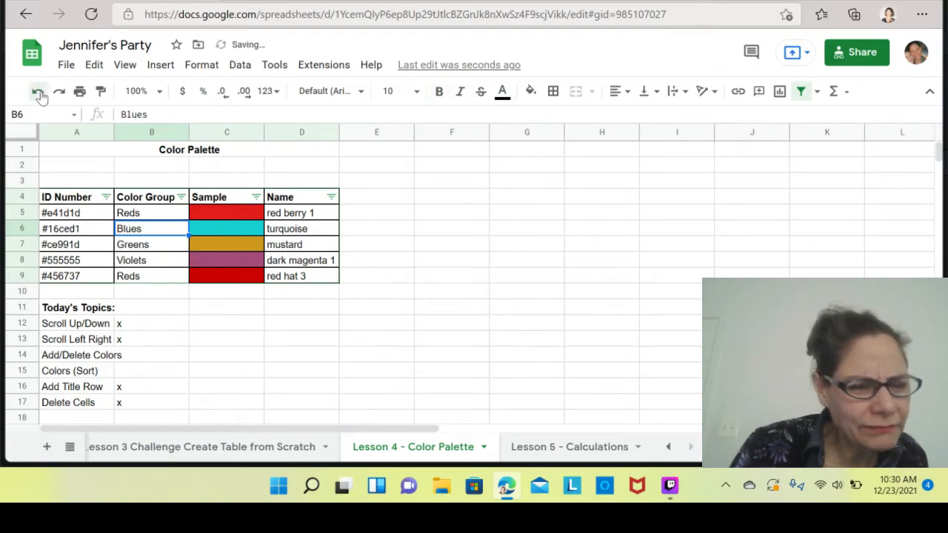
pyautogui.click(385, 183)
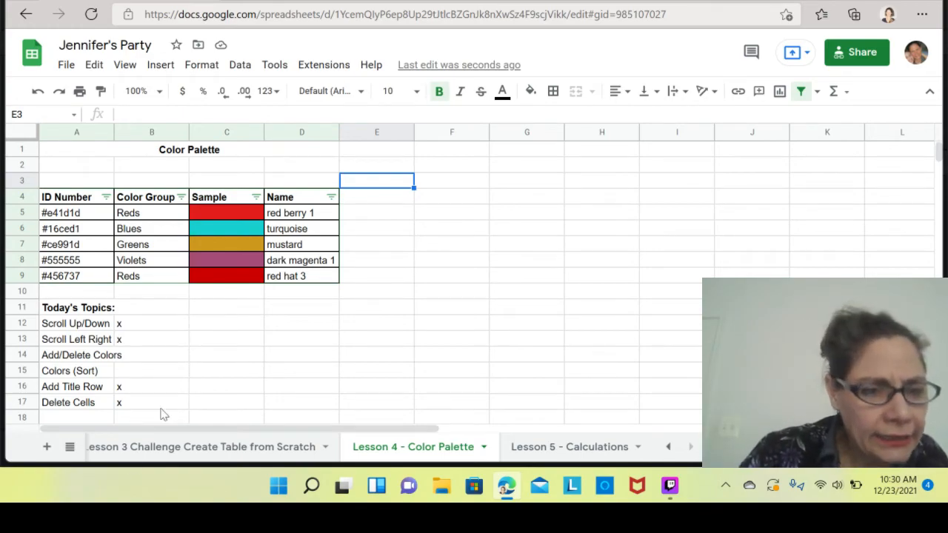
# - Mark the Add/Delete Colors topic with an x in cell B14
pyautogui.click(162, 359)
pyautogui.write('x')
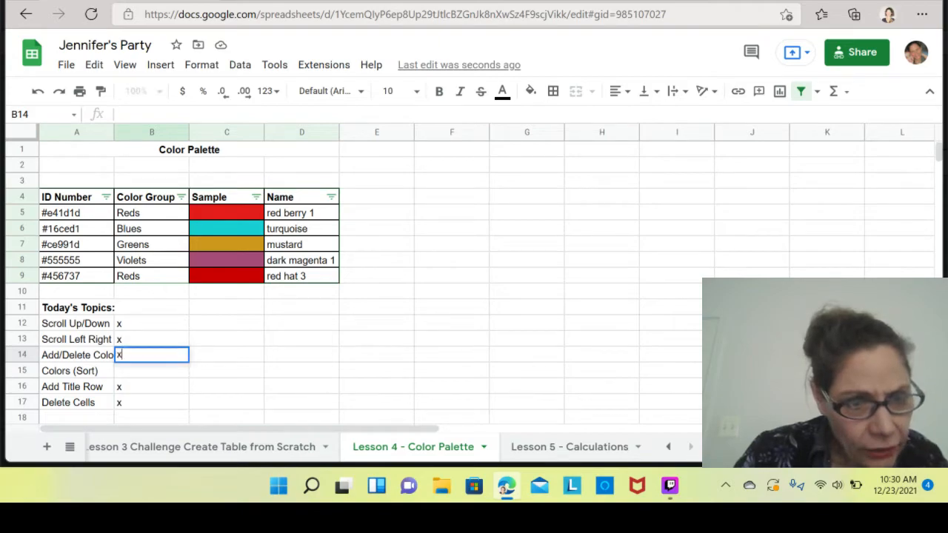
pyautogui.press('Tab')
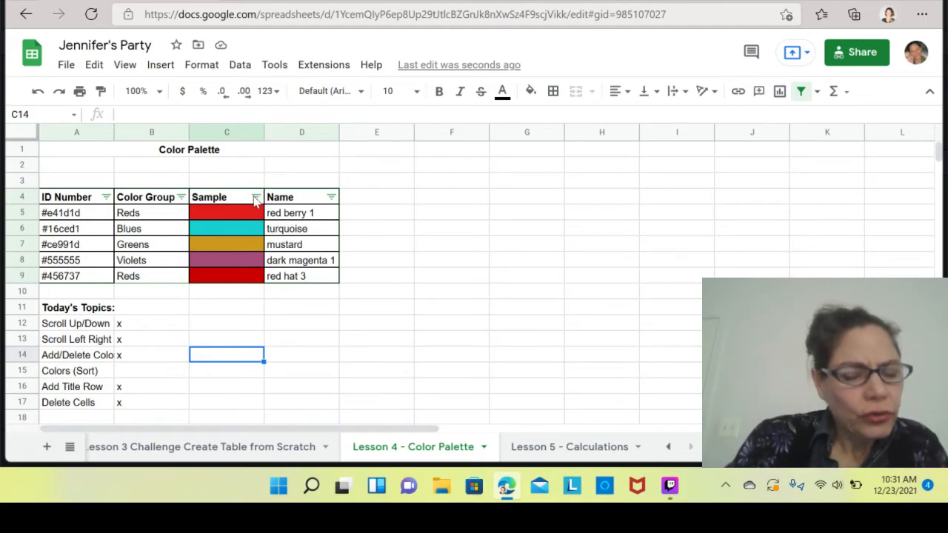
# - Sort the table by Color Group from A to Z, and re-sort it by Name from Z to A
pyautogui.click(180, 197)
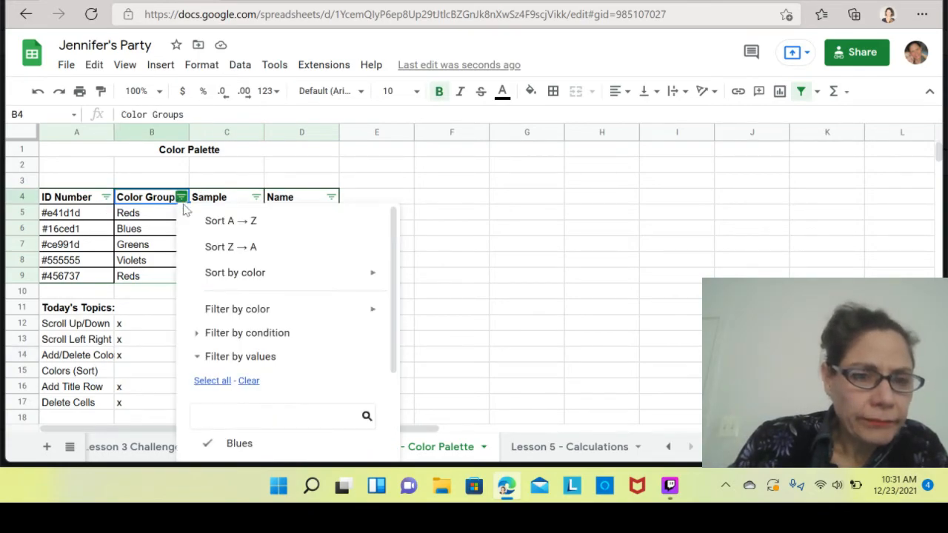
pyautogui.click(229, 220)
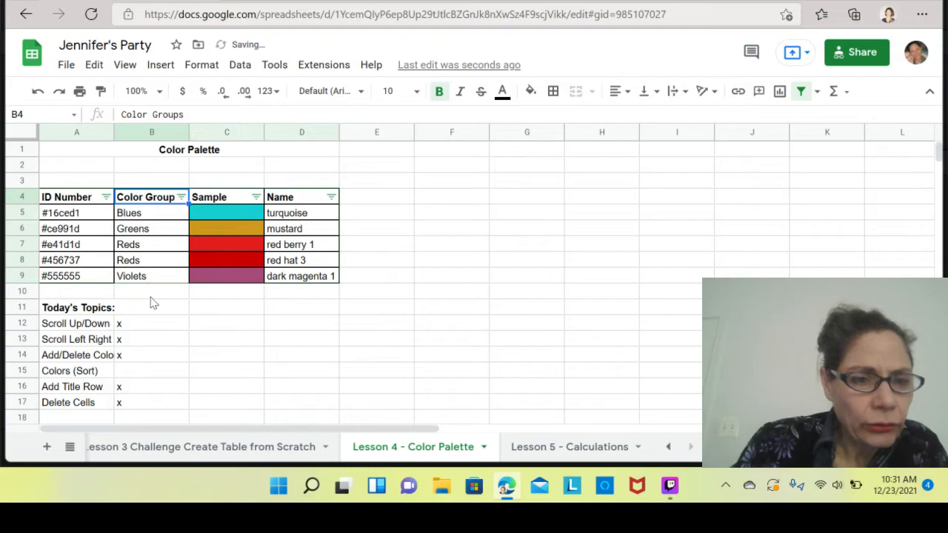
pyautogui.click(331, 197)
pyautogui.click(237, 252)
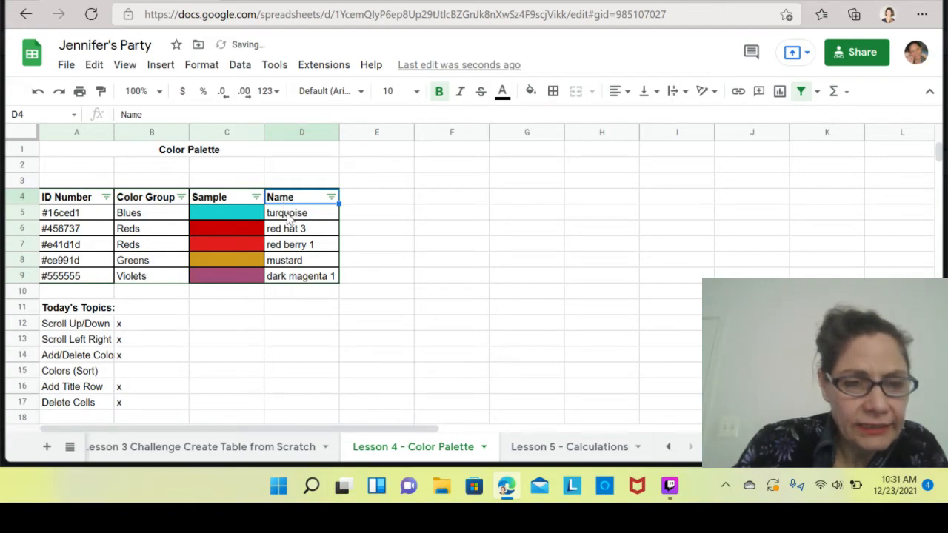
pyautogui.click(331, 197)
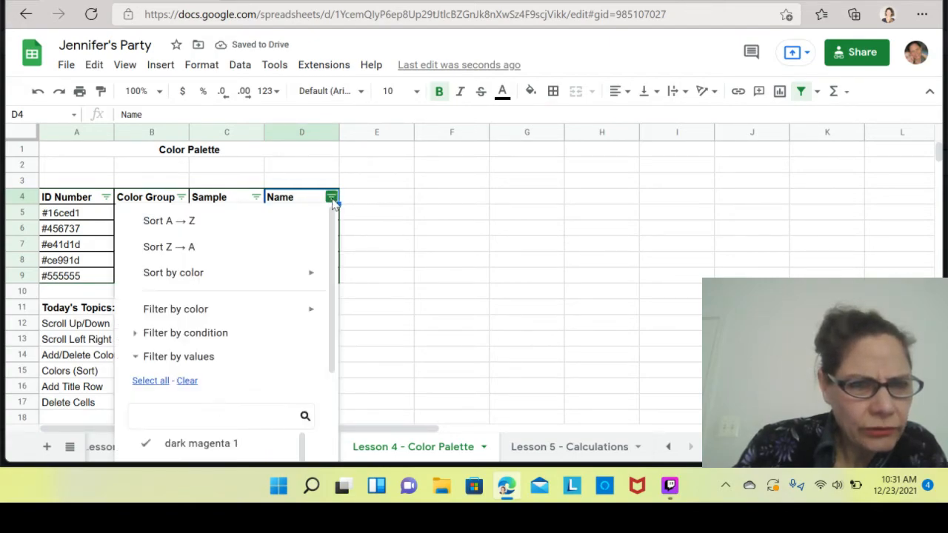
pyautogui.click(235, 252)
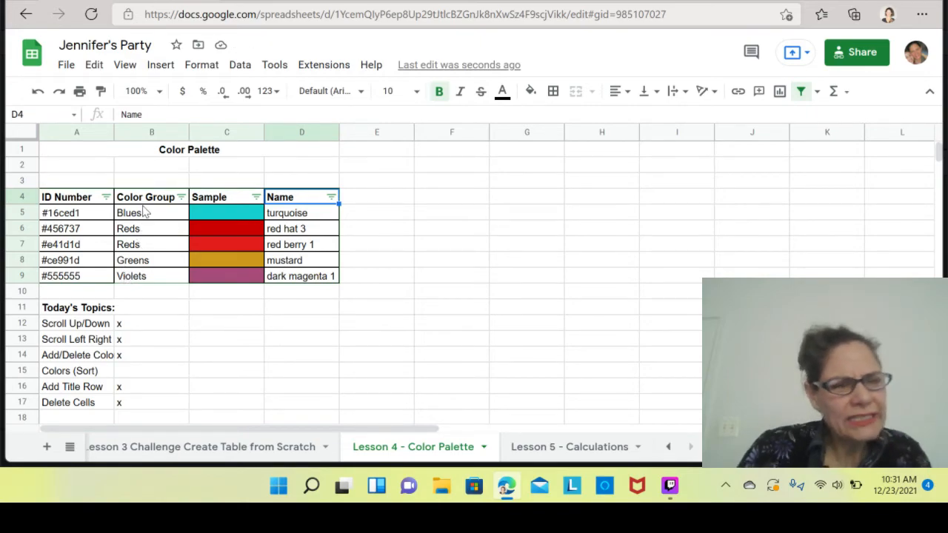
pyautogui.click(436, 250)
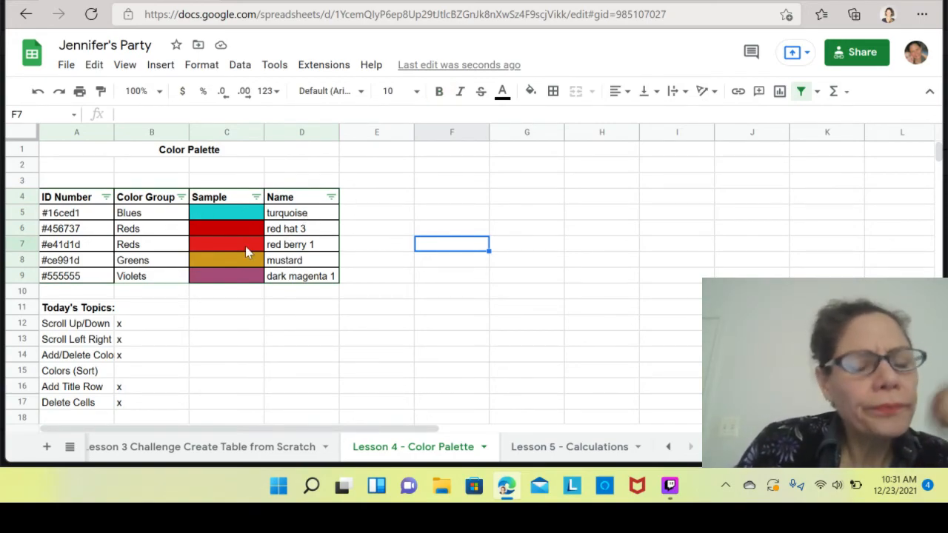
# - Sort the table by the fill color #CE991D in the Sample column
pyautogui.click(256, 198)
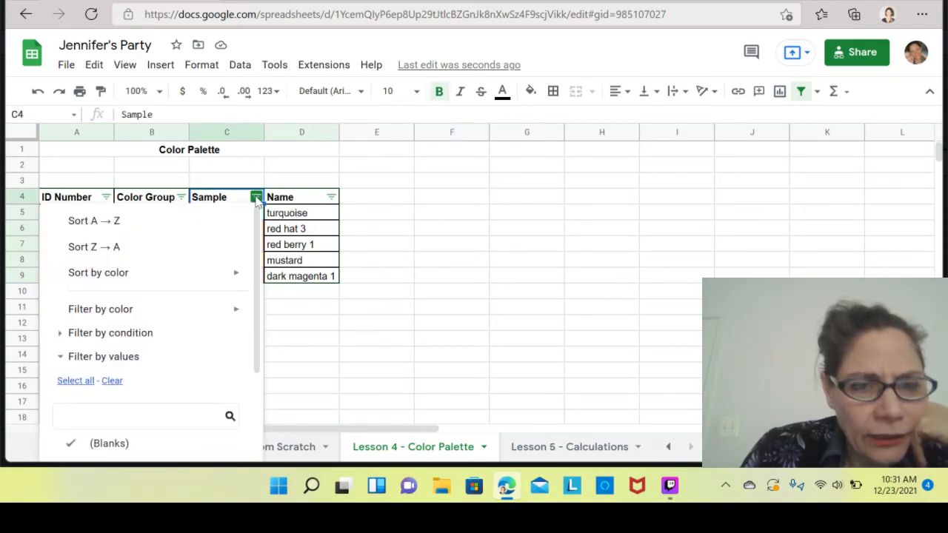
pyautogui.moveTo(189, 281)
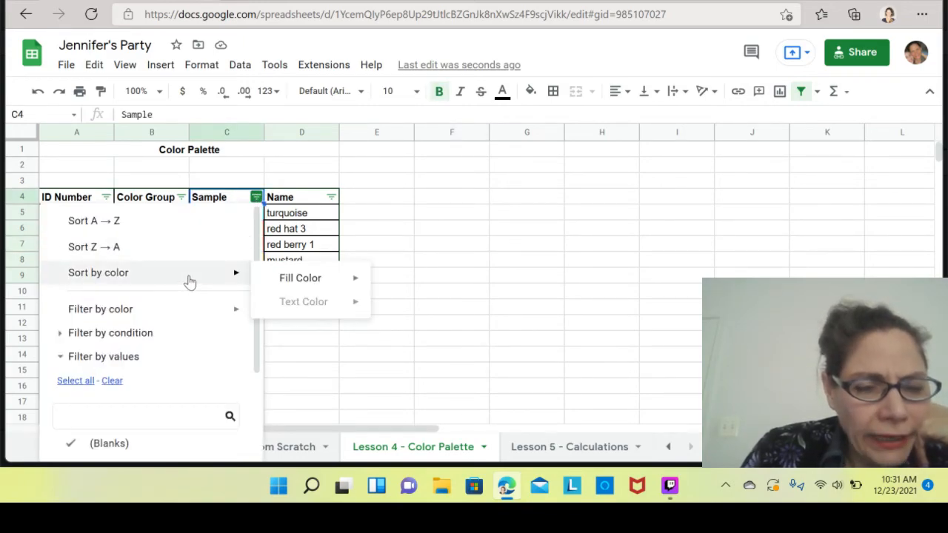
pyautogui.moveTo(291, 286)
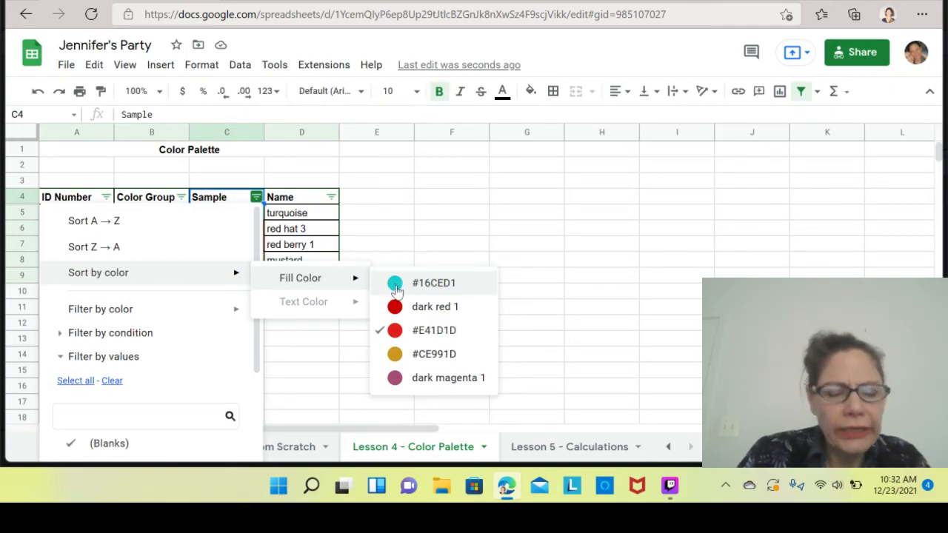
pyautogui.click(393, 355)
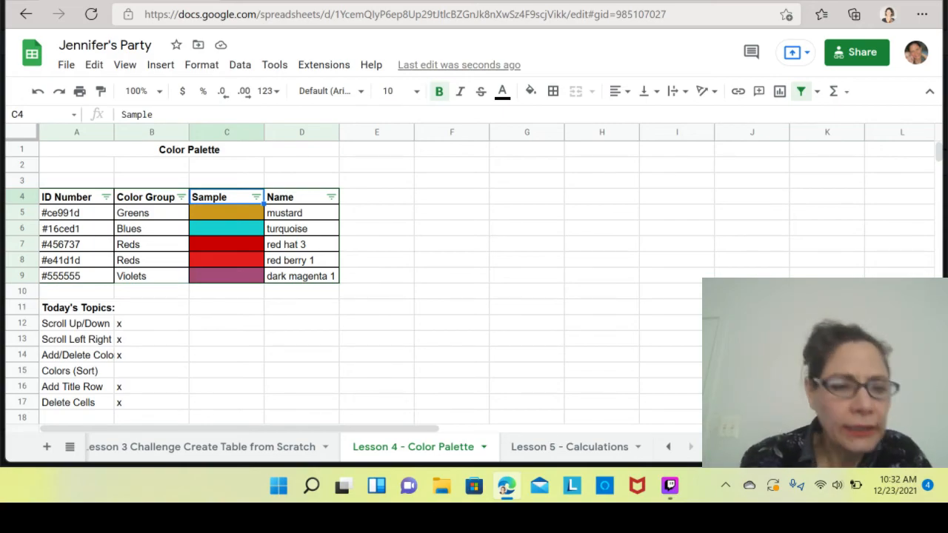
# - Mark the Colors (Sort) topic with an x in cell B15, and switch to the Twitch Studio streaming window
pyautogui.click(126, 372)
pyautogui.write('x')
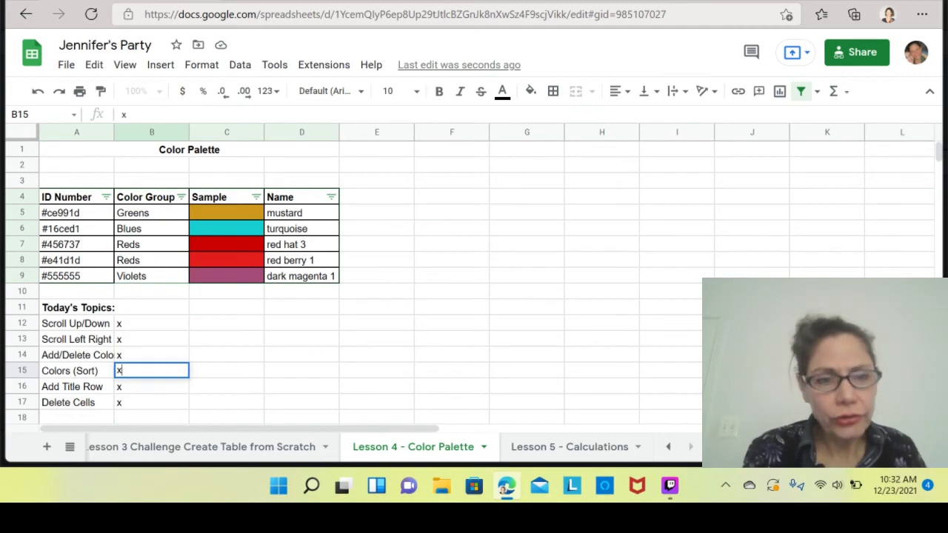
pyautogui.press('Return')
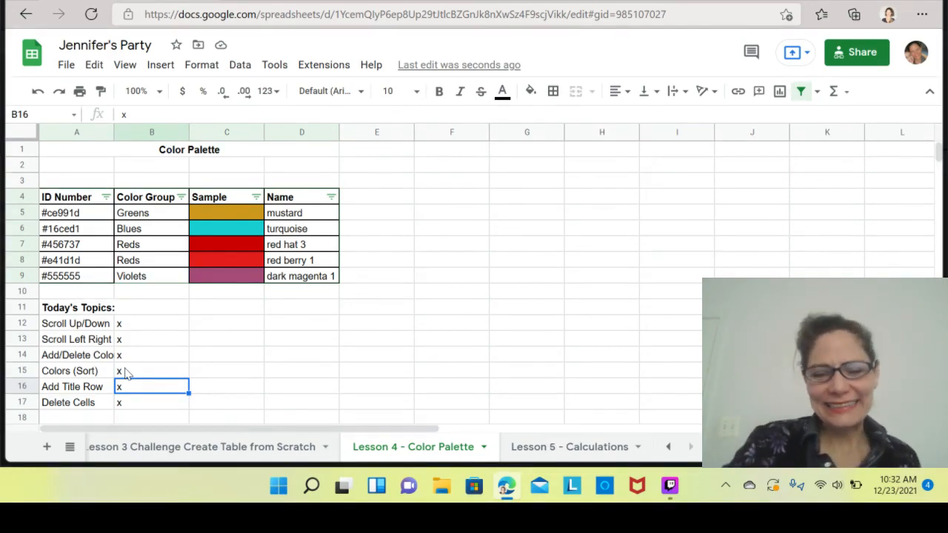
pyautogui.hotkey('alt', 'Tab')
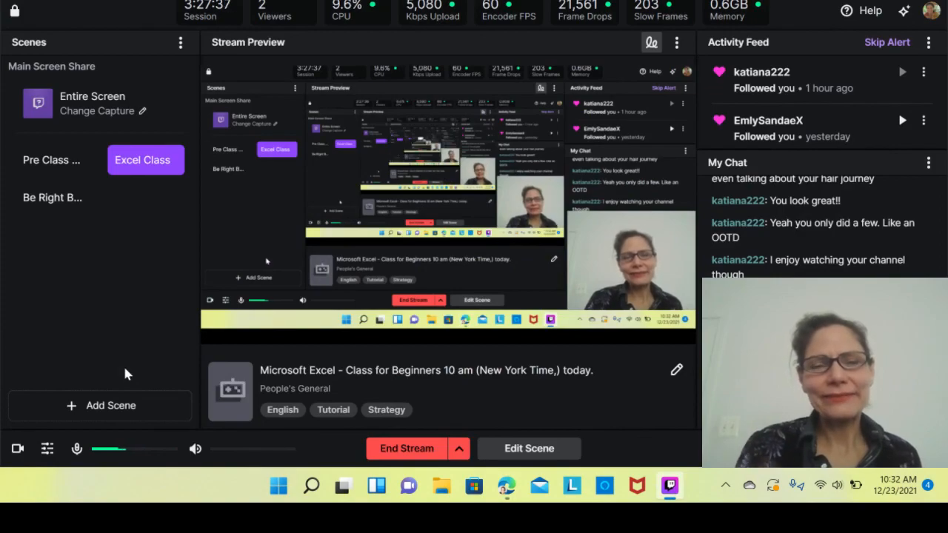